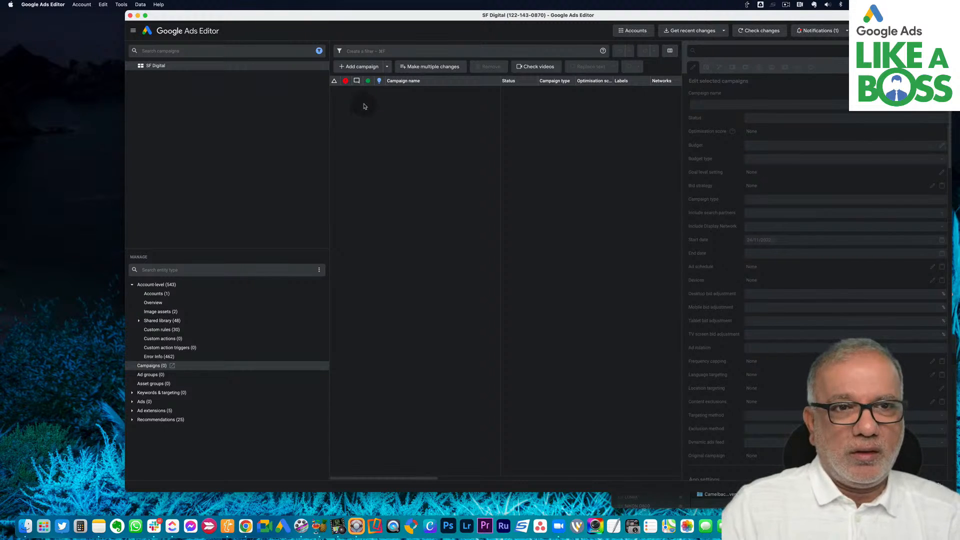
Add a campaign named "Topic + Bookkeeping KW" with a budget of 1.00 GBP.
click(358, 67)
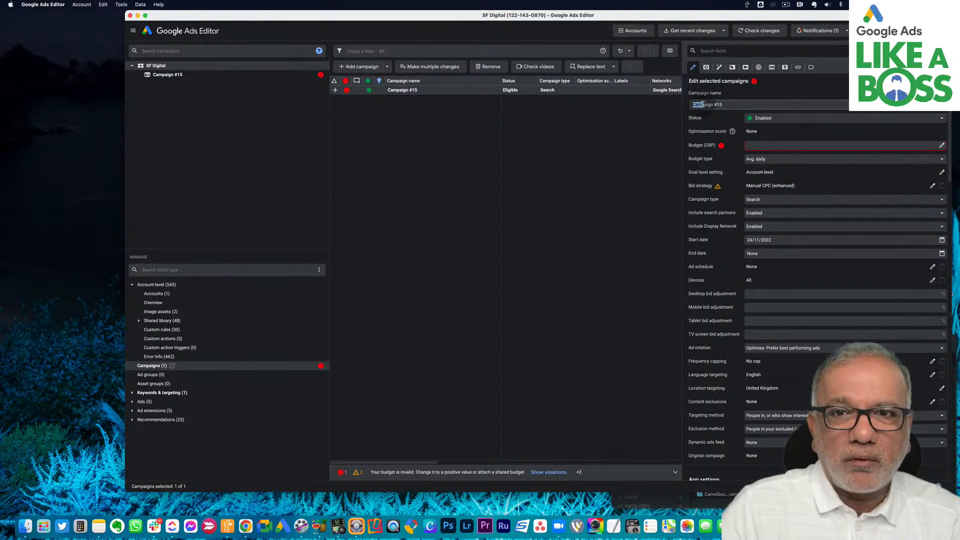
key(super+a)
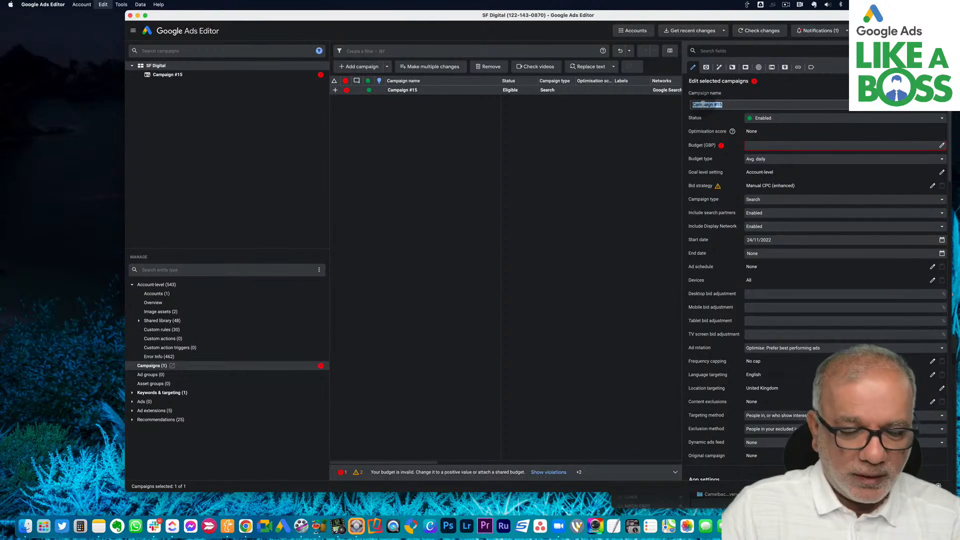
text(Topic + Bookkeeping KW)
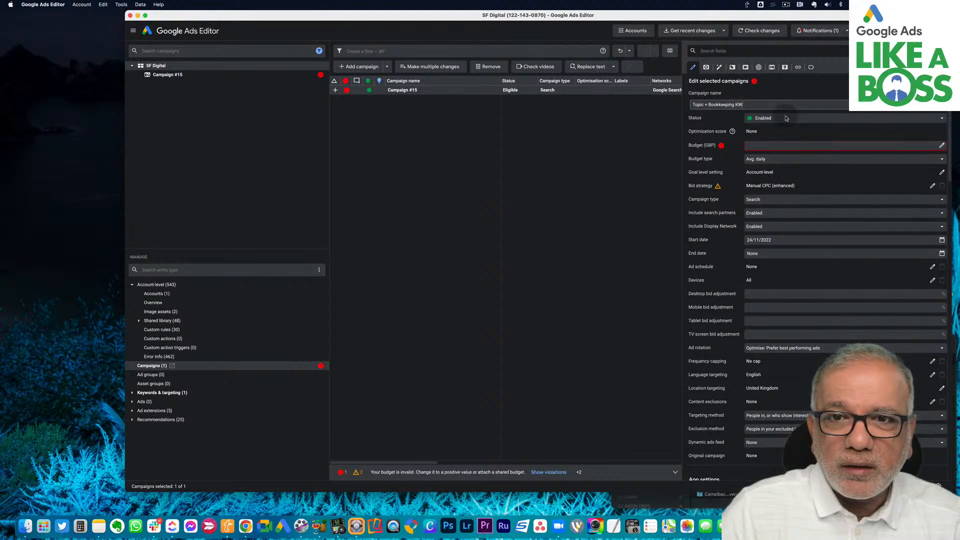
click(774, 146)
text(1)
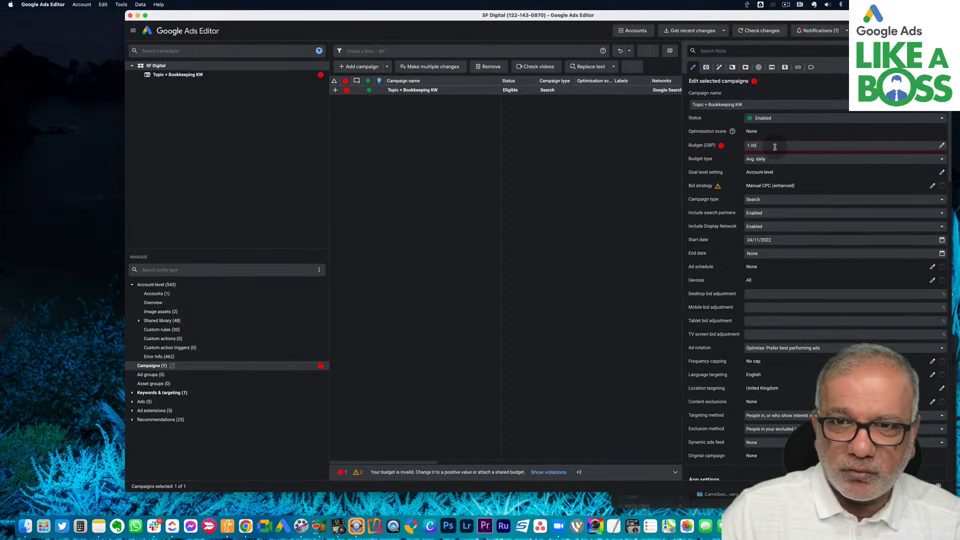
text(.00)
key(Tab)
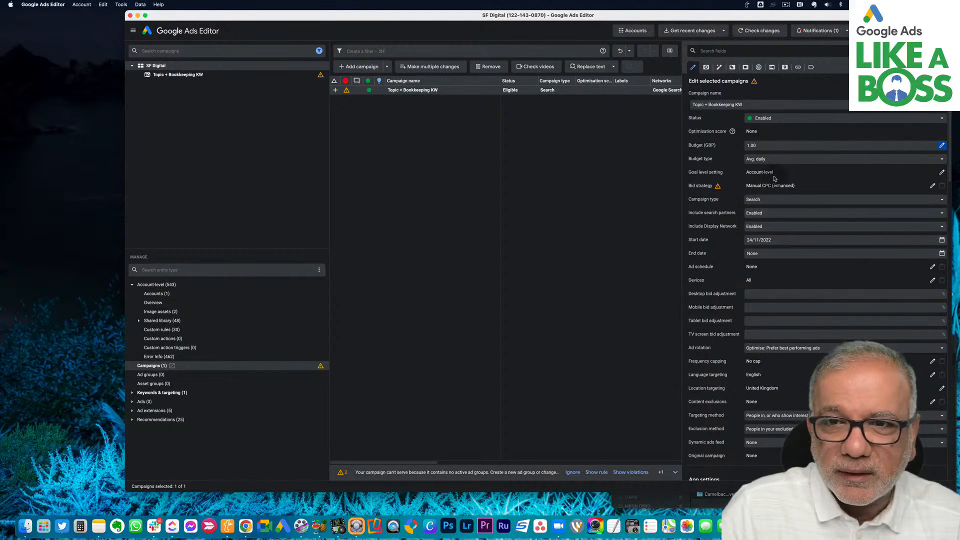
Try campaign-specific goals with Submit lead form and Phone call lead, and save the goal level as Account-level.
click(941, 172)
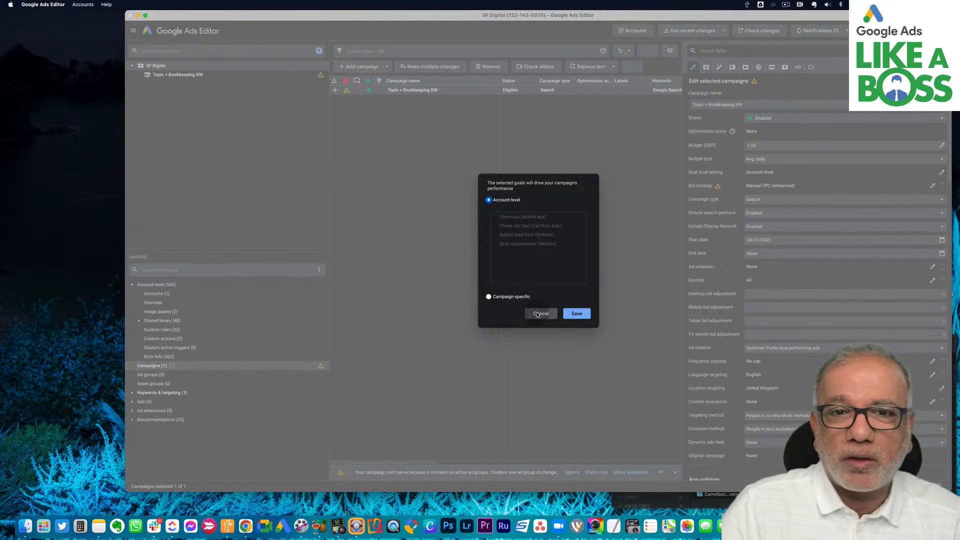
click(489, 297)
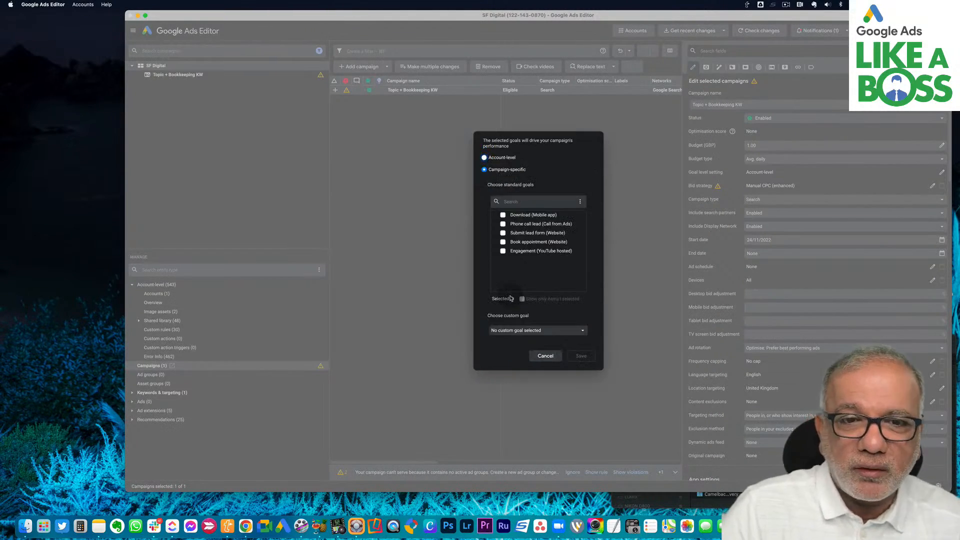
click(503, 233)
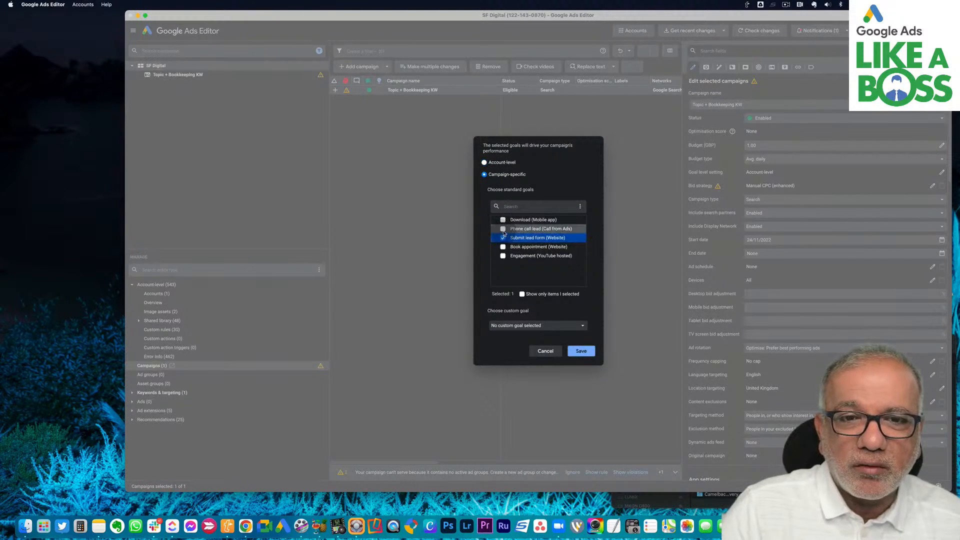
click(503, 229)
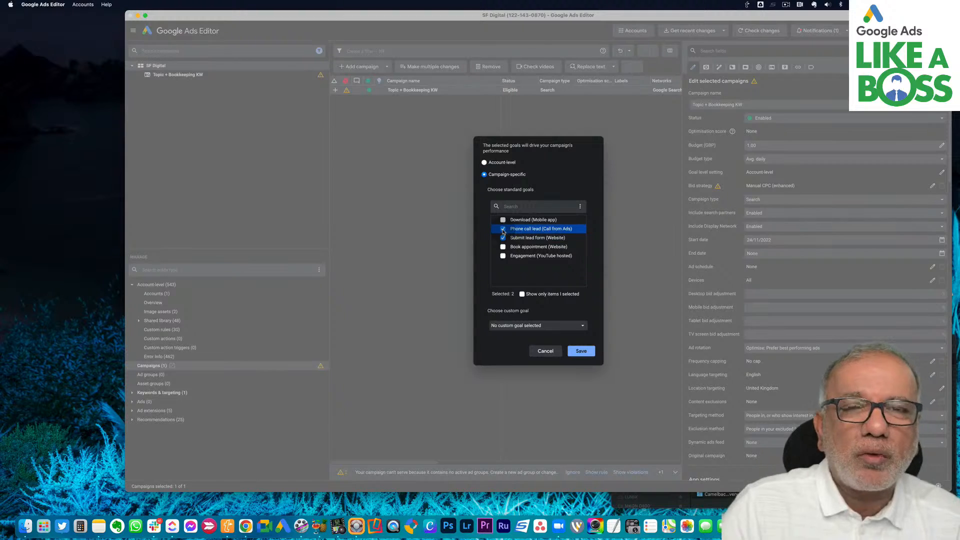
click(485, 162)
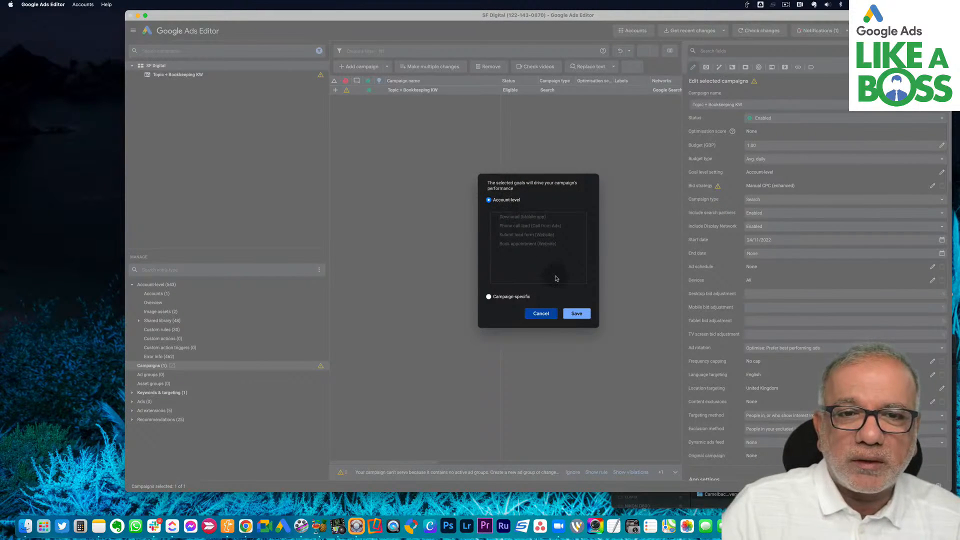
click(576, 317)
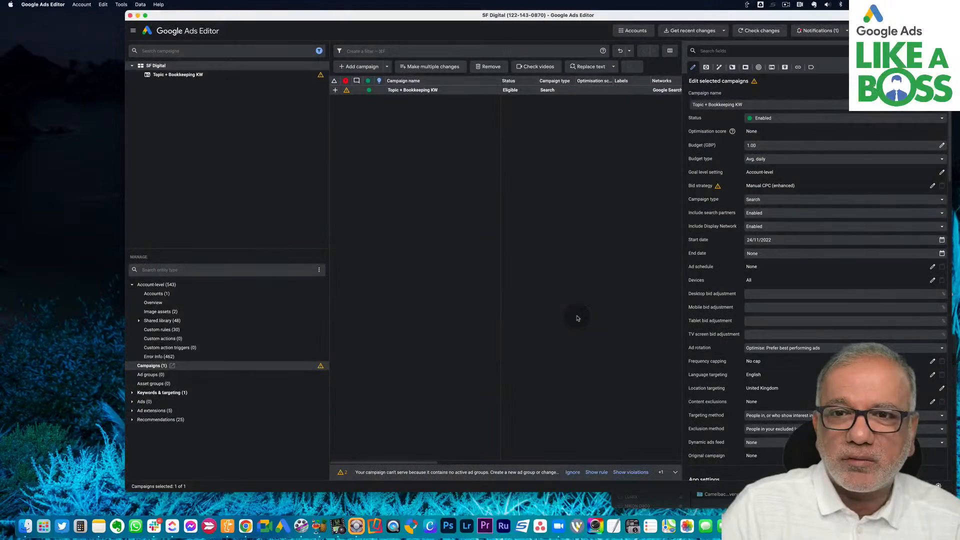
Open the campaign's bid strategy settings and choose Maximise conversions.
click(933, 186)
click(565, 207)
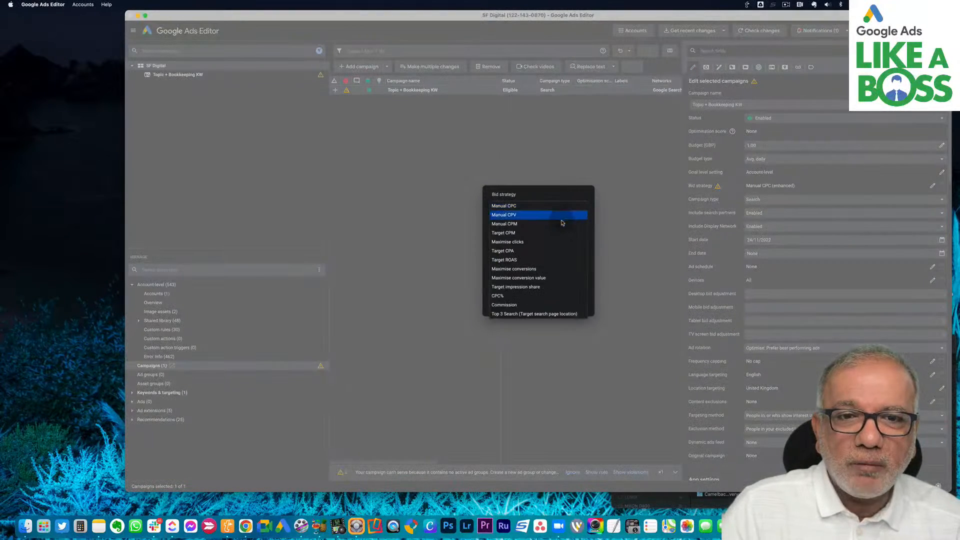
click(558, 273)
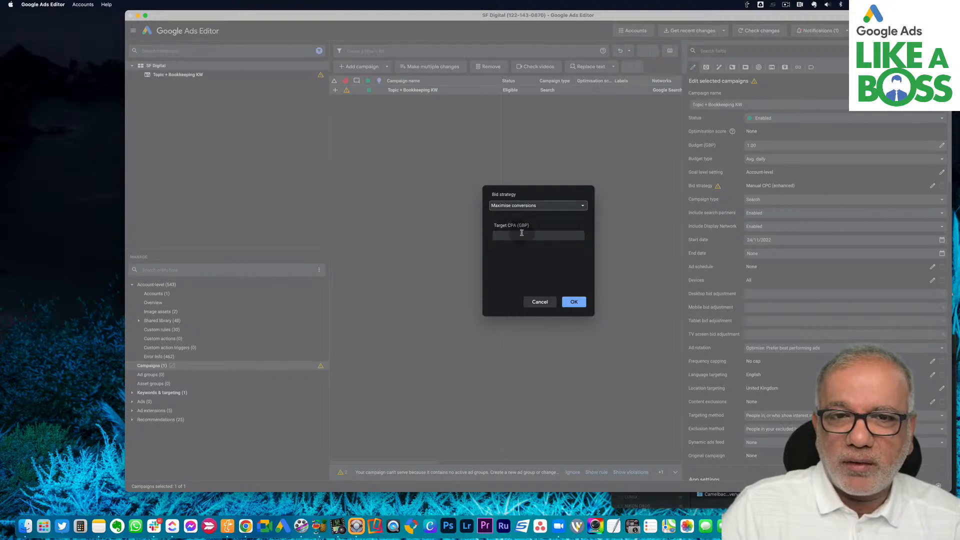
Try the Target ROAS and Target CPA bid strategies and look at the pay for conversions options.
click(528, 209)
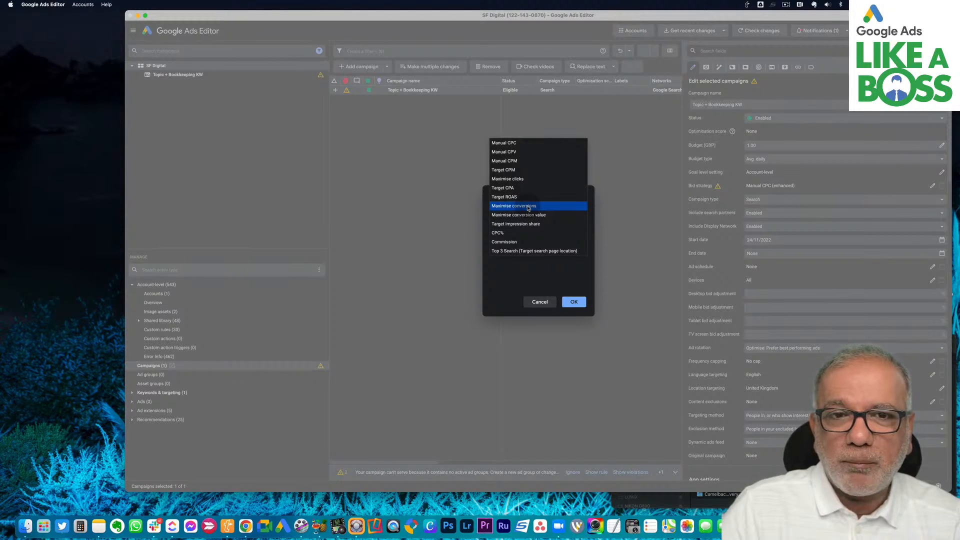
click(520, 197)
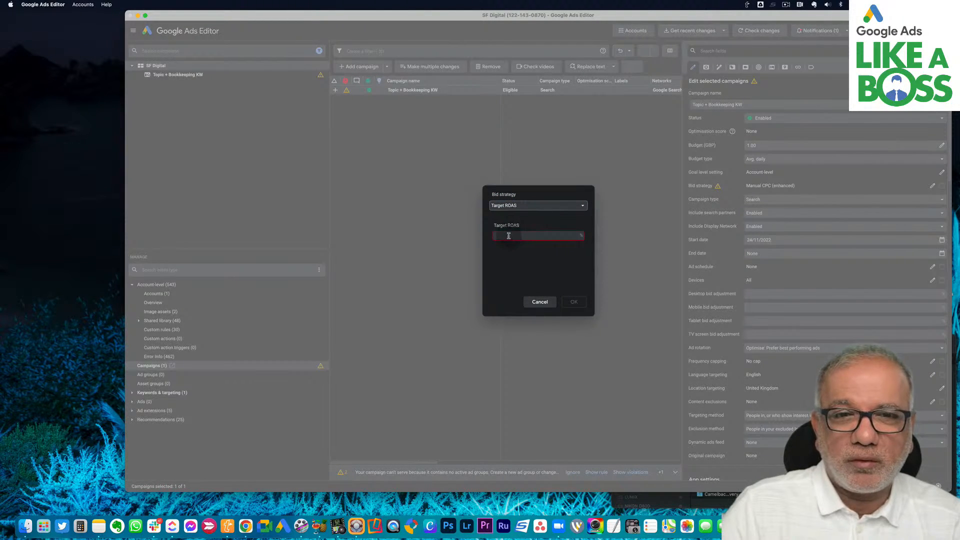
click(547, 206)
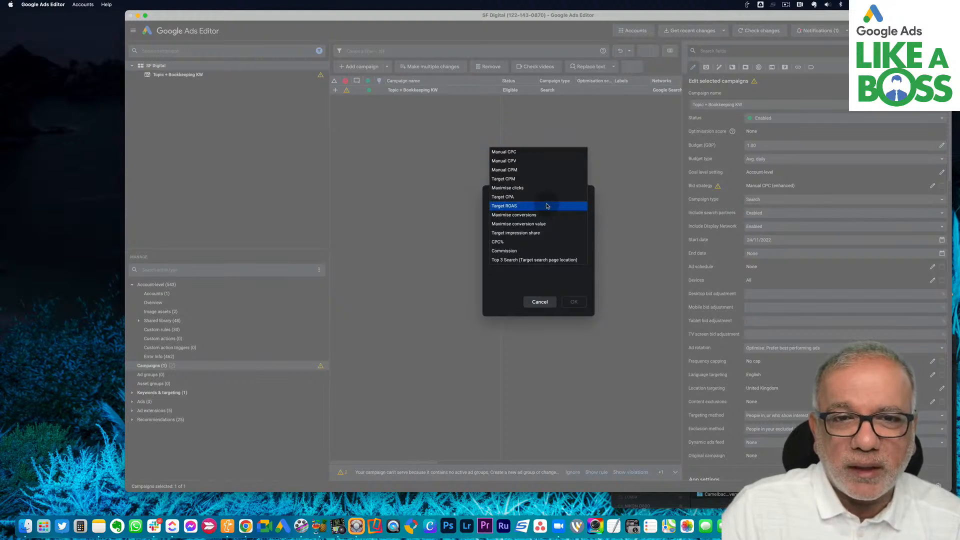
click(544, 200)
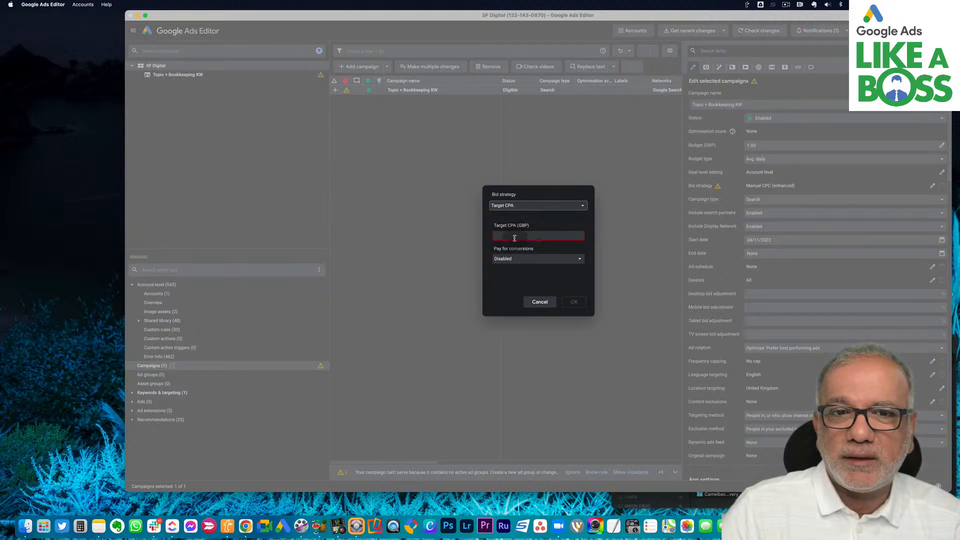
click(519, 260)
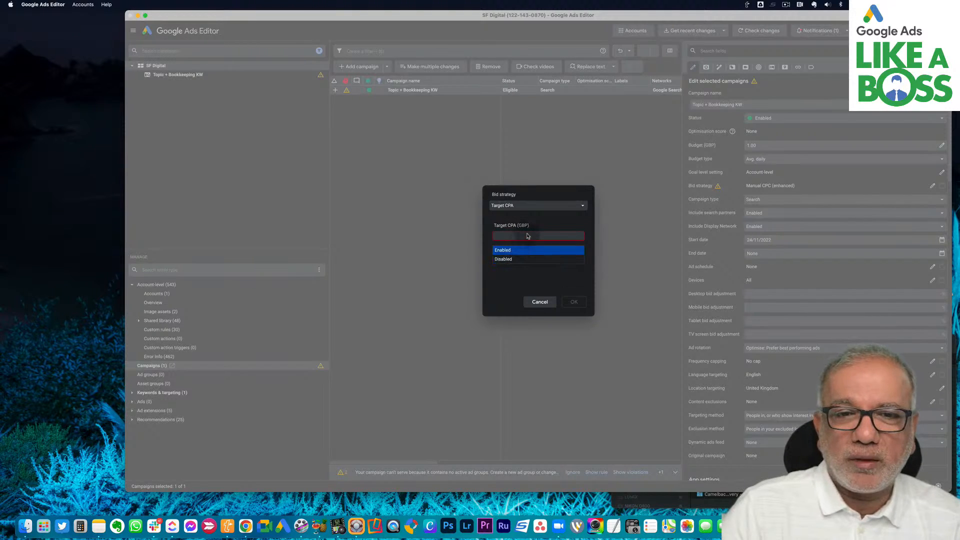
click(540, 223)
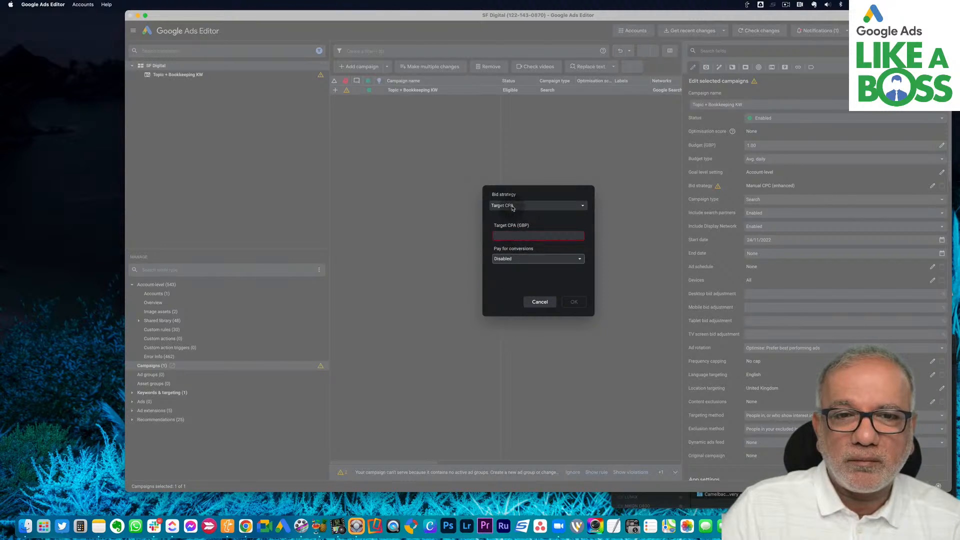
click(514, 258)
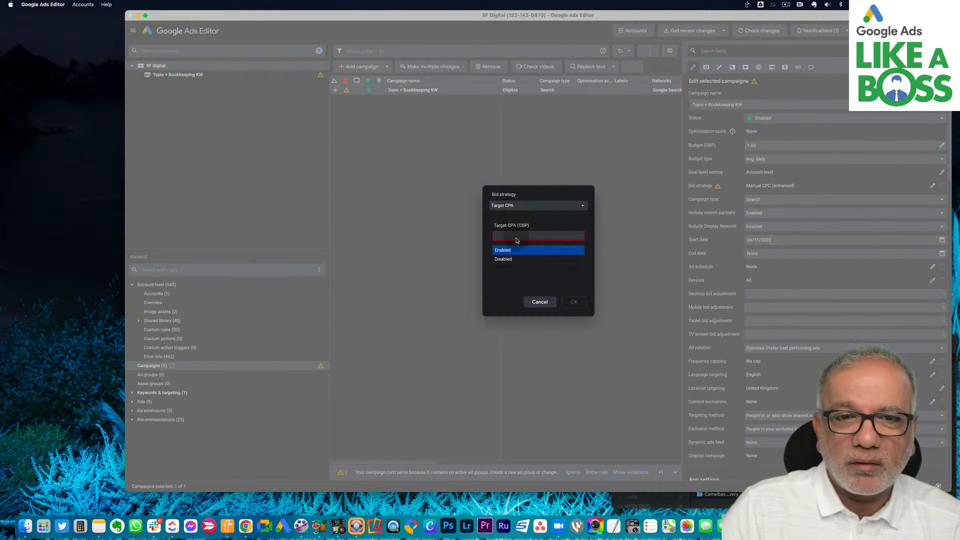
Return the bid strategy to Maximise conversions without a target CPA and apply it to the campaign.
click(524, 205)
click(524, 206)
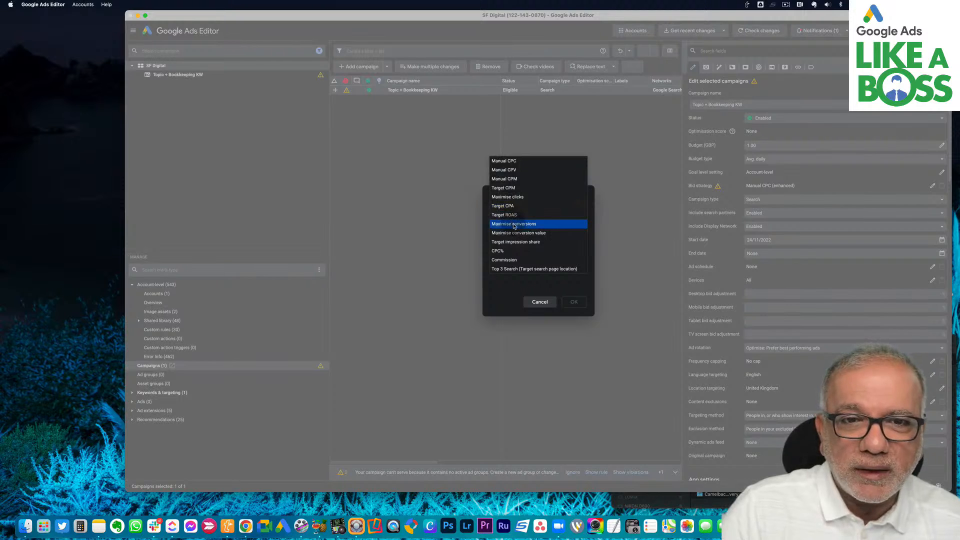
click(513, 224)
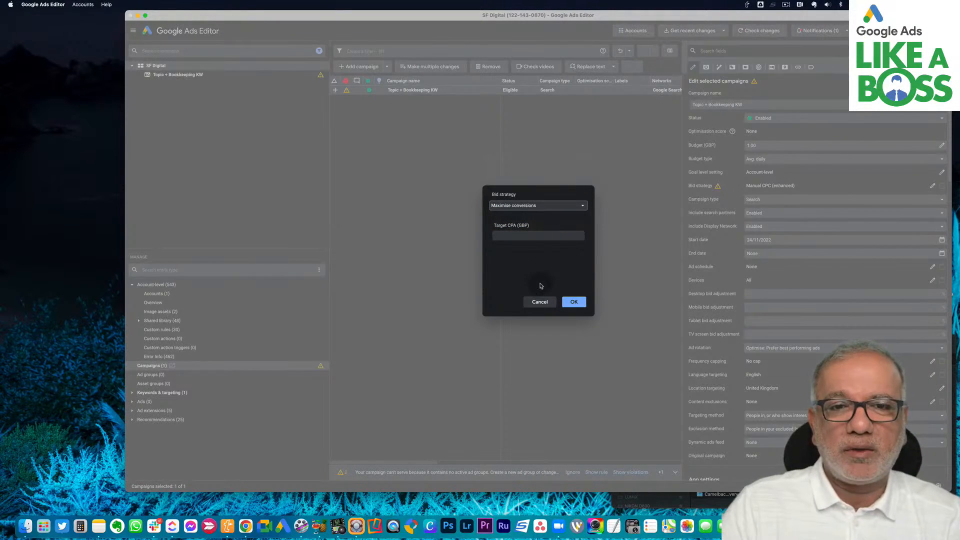
click(578, 307)
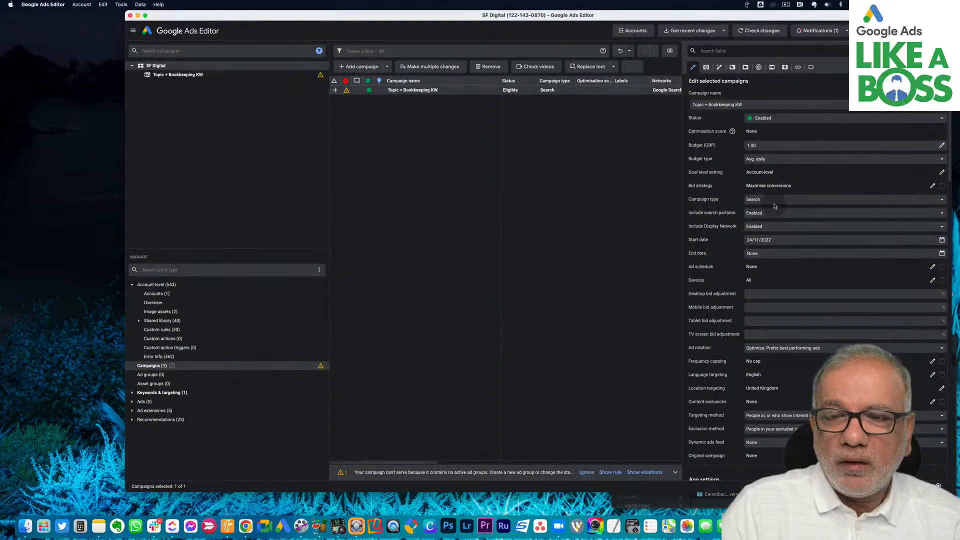
Set the campaign type to Display and the targeting method to people in or regularly in the targeted locations.
click(767, 201)
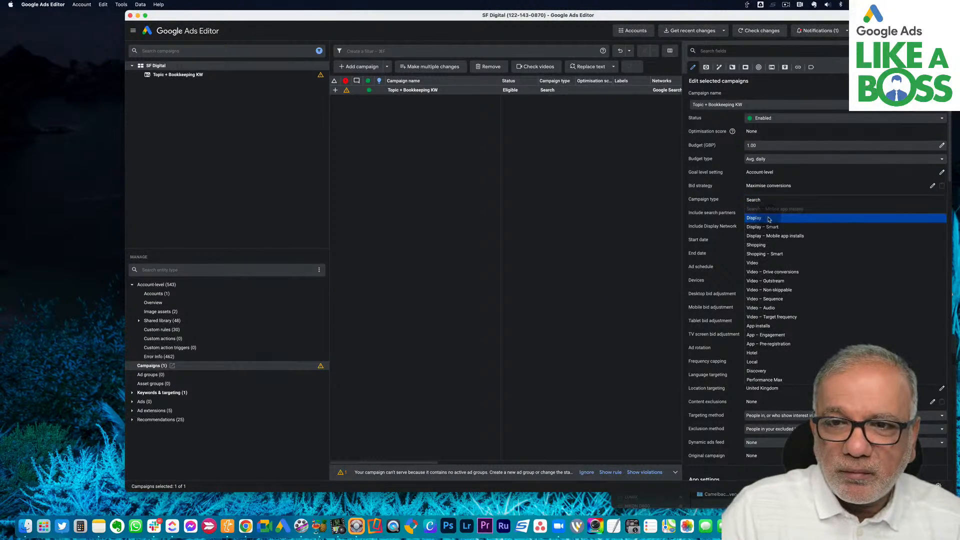
click(769, 220)
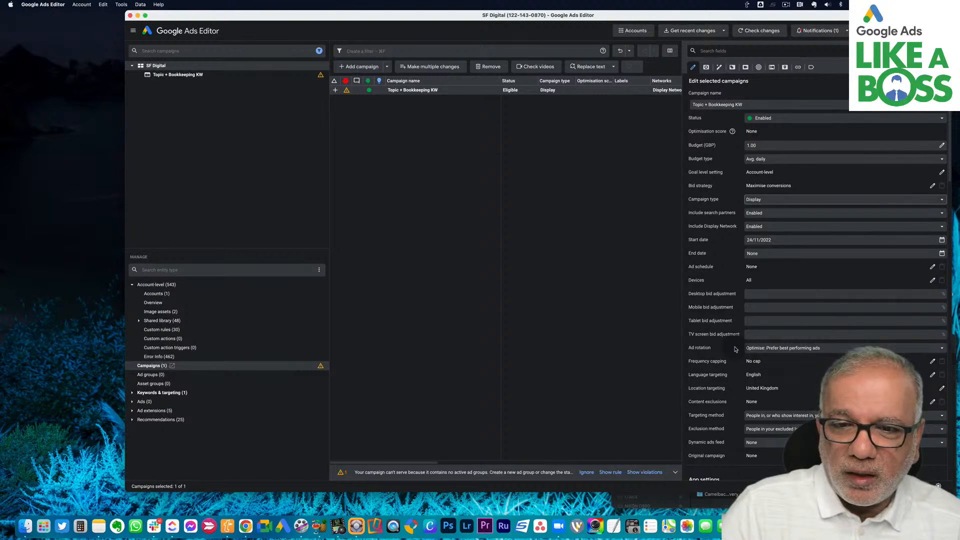
click(775, 417)
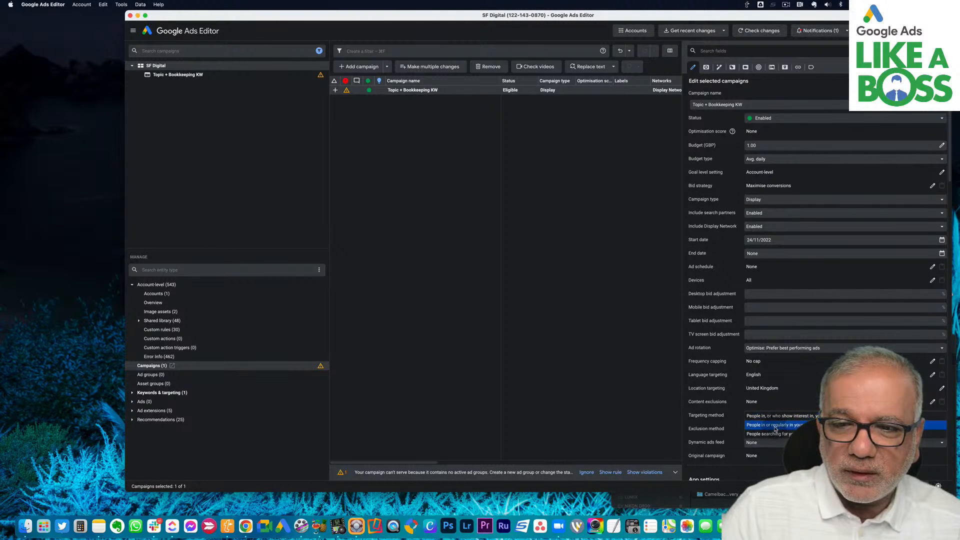
click(775, 428)
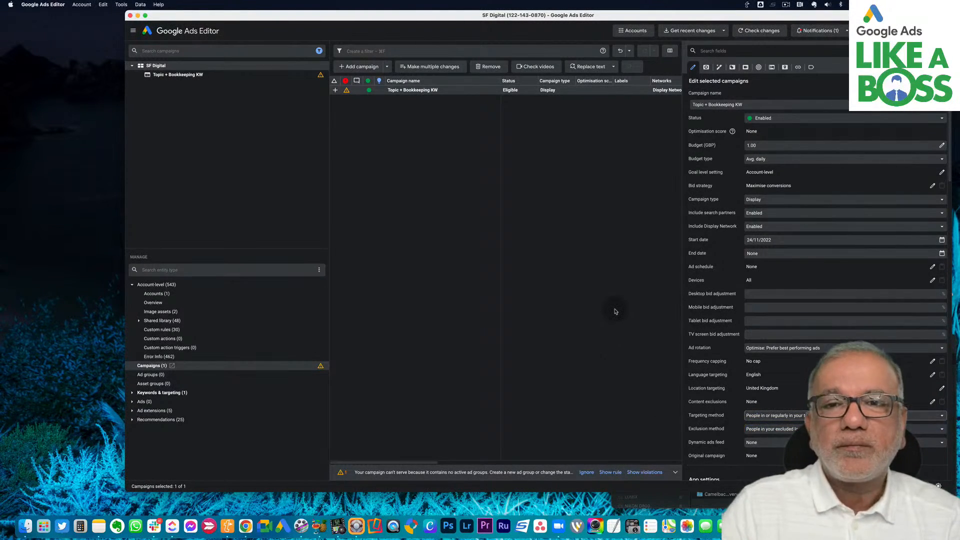
click(615, 311)
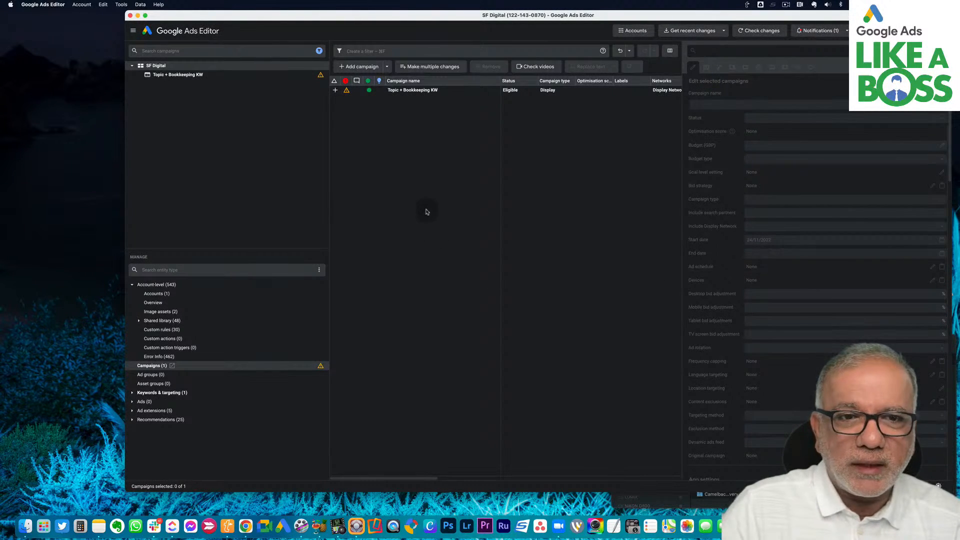
click(428, 93)
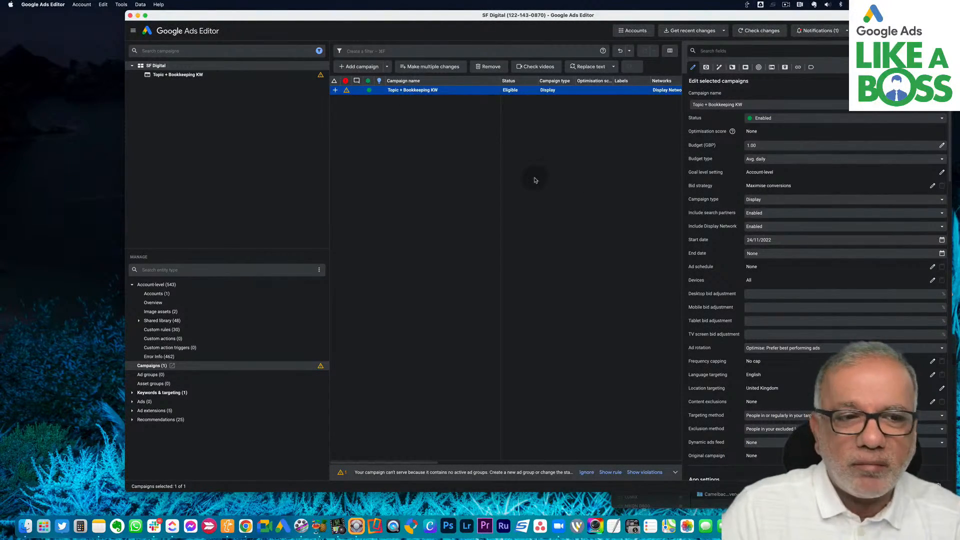
Switch to the GDN Campaign Builder spreadsheet in Chrome and copy columns A to D of the Topic+Keyword sheet.
key(ctrl+Left)
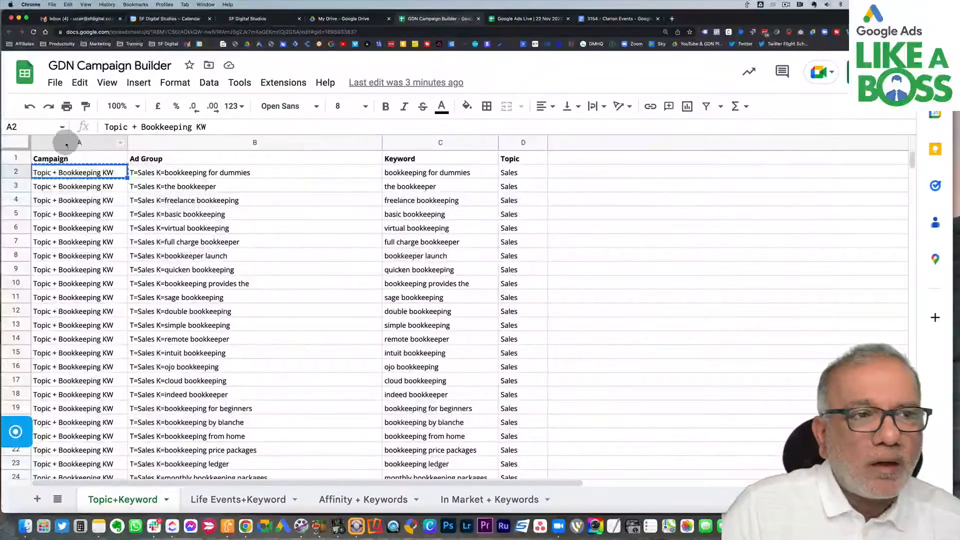
click(67, 143)
shift+click(518, 141)
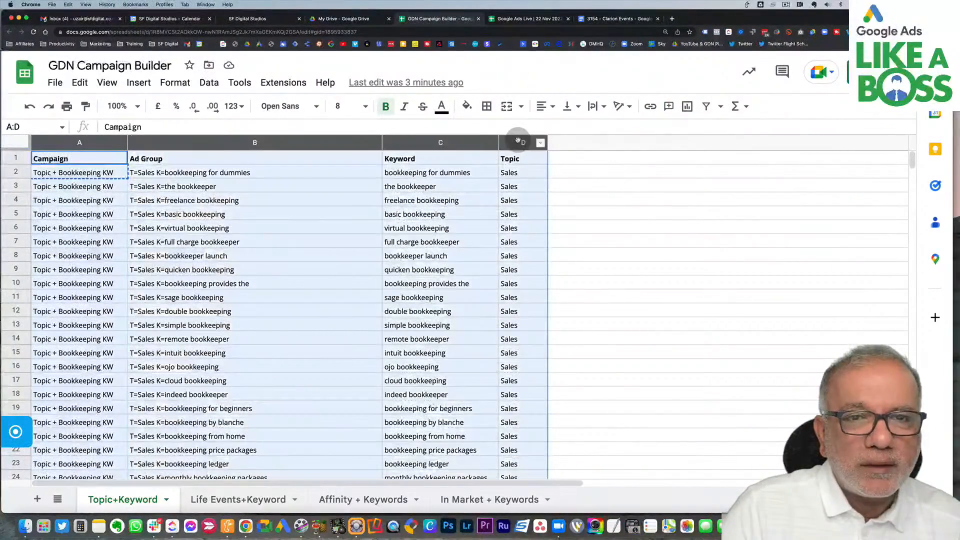
key(super+c)
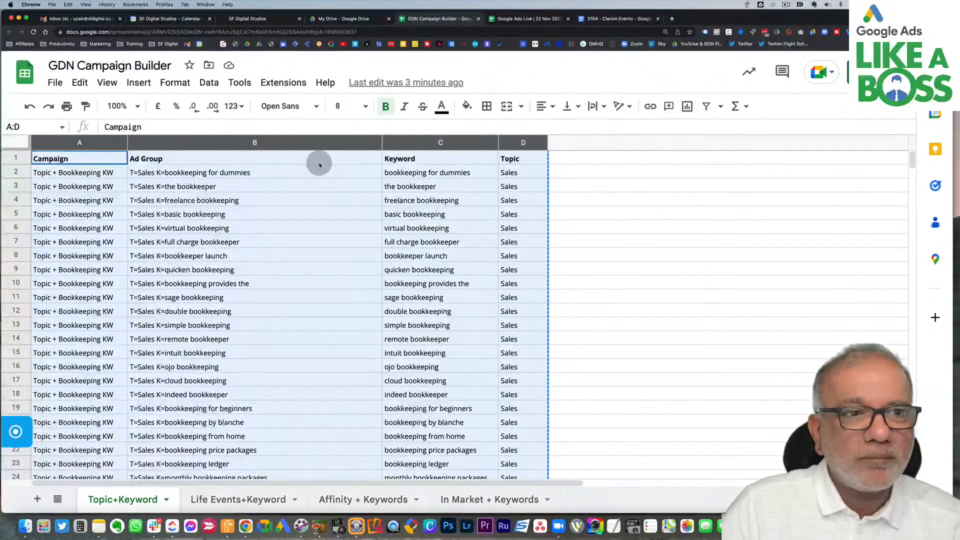
Switch back to Google Ads Editor, bulk-add the ad groups from the copied data using its campaign and ad group columns, and keep the changes.
key(super+Tab)
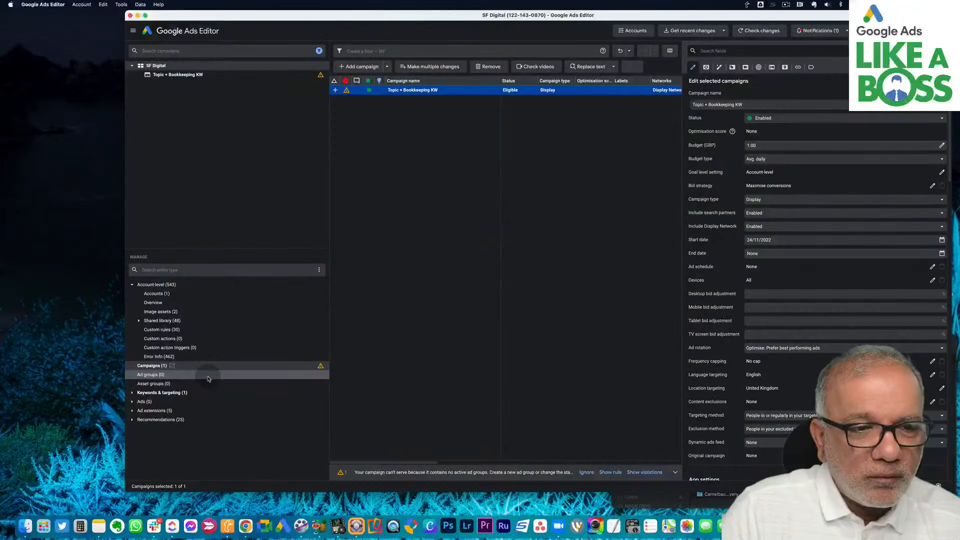
click(208, 377)
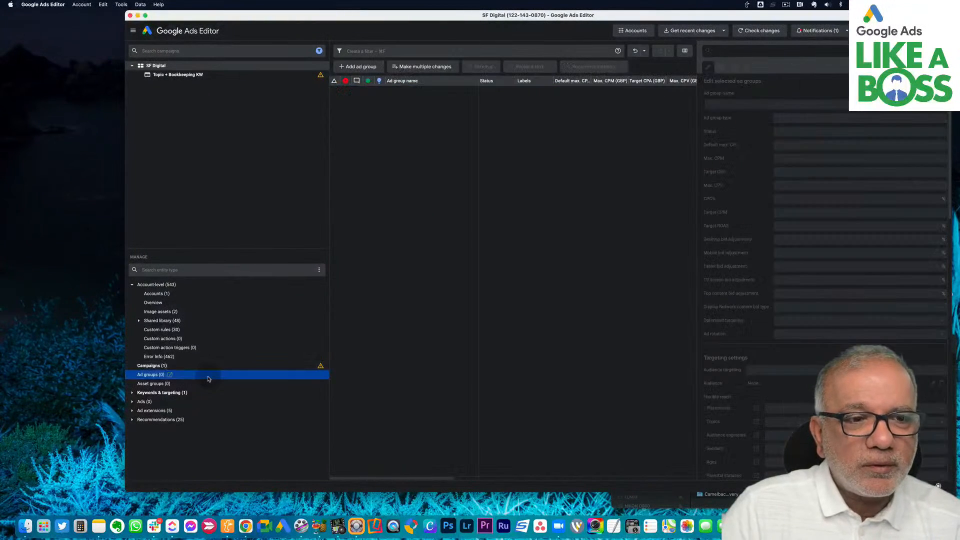
click(425, 68)
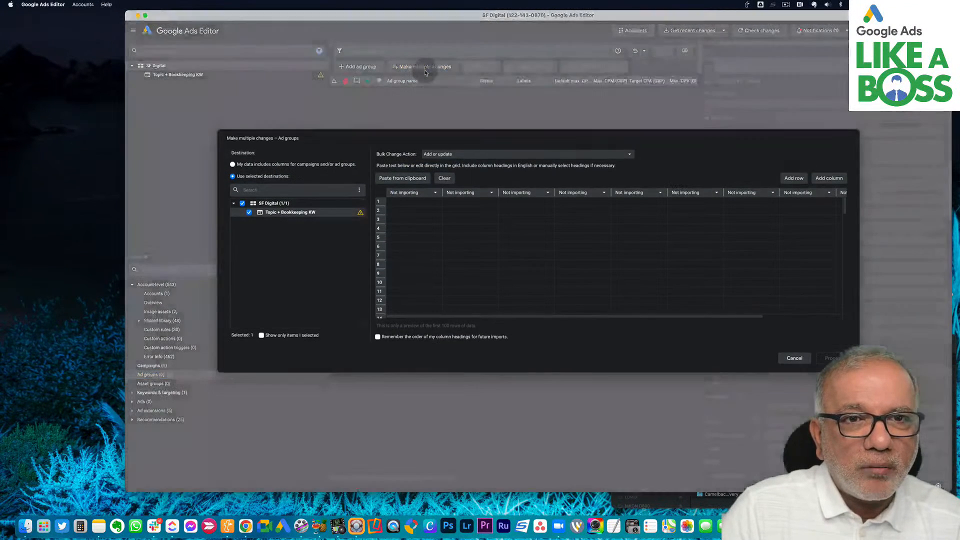
click(255, 166)
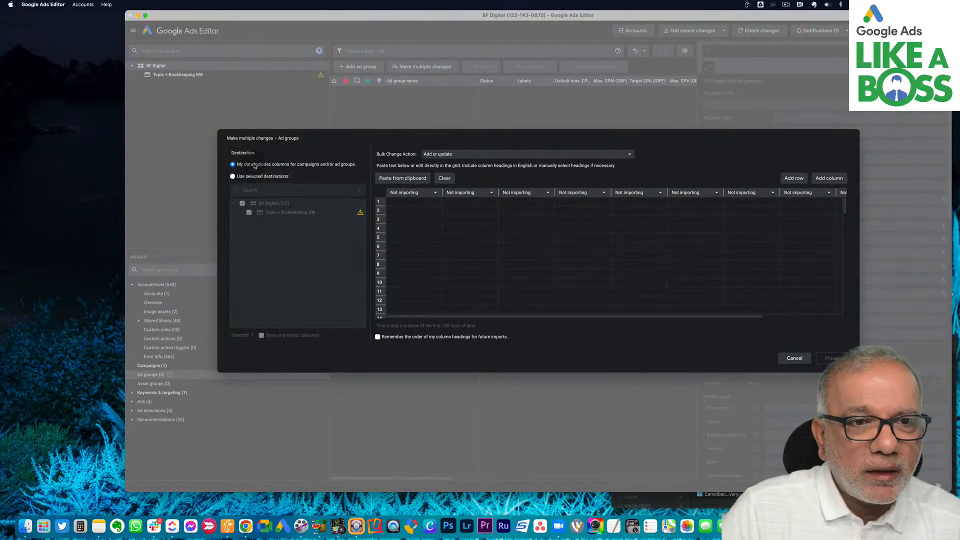
click(403, 178)
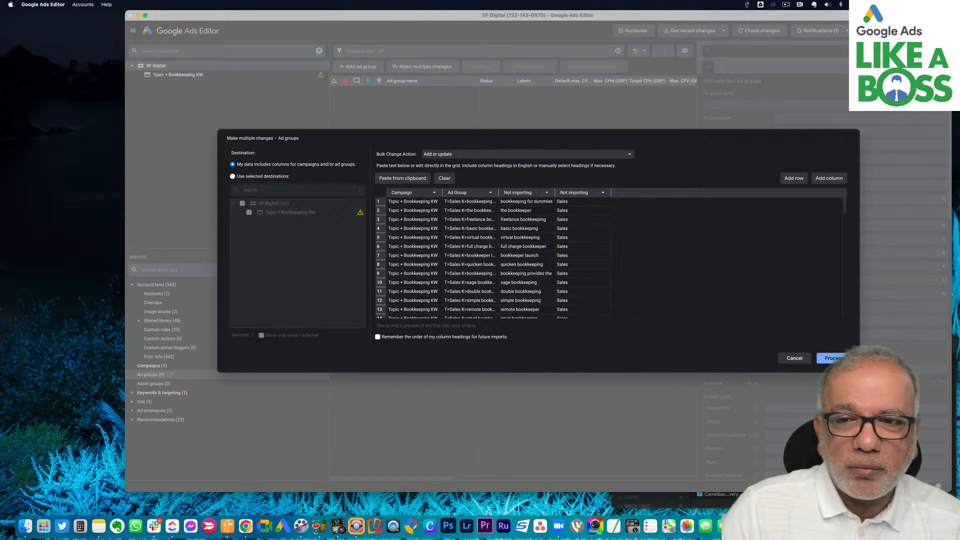
click(830, 358)
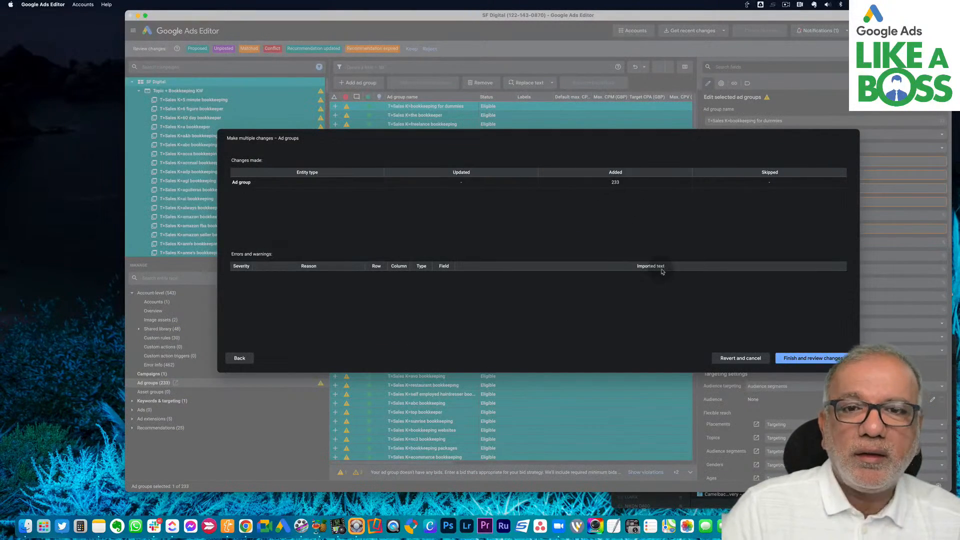
click(796, 358)
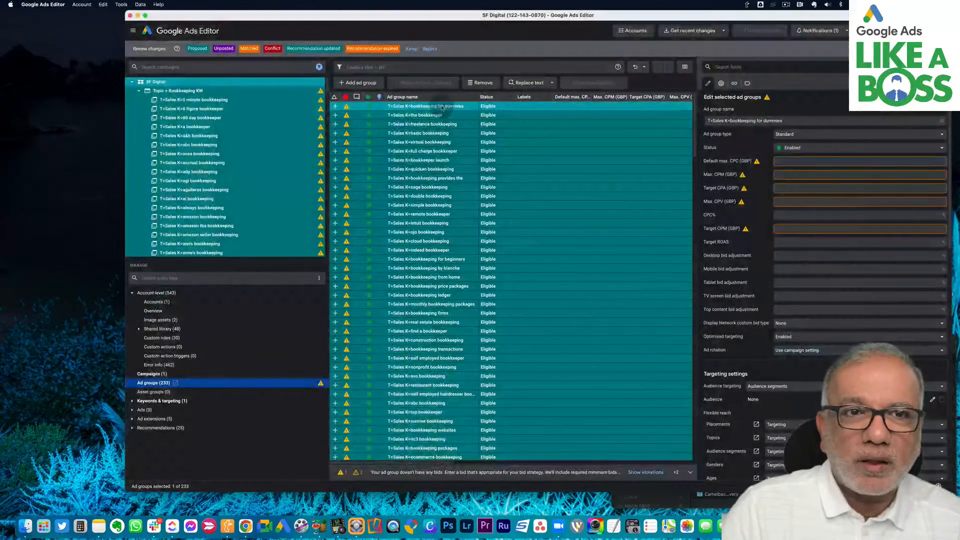
click(411, 48)
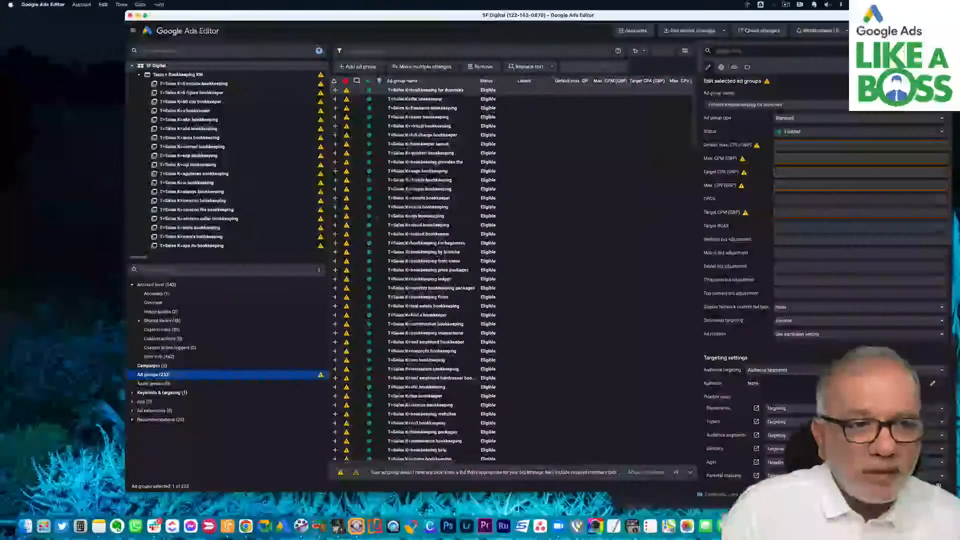
Bulk-add the keywords from the copied data, matching them by its campaign and ad group columns, and keep the changes.
click(132, 393)
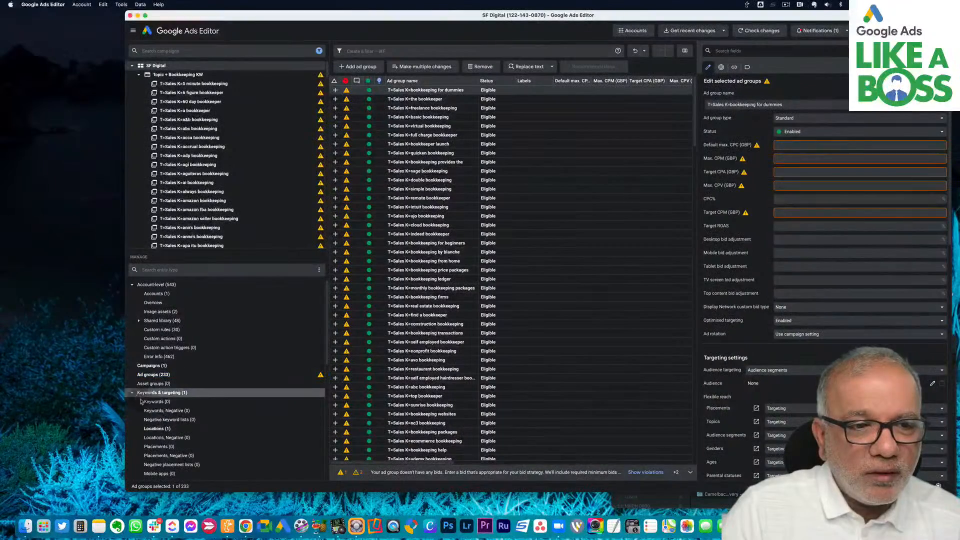
click(420, 67)
click(300, 167)
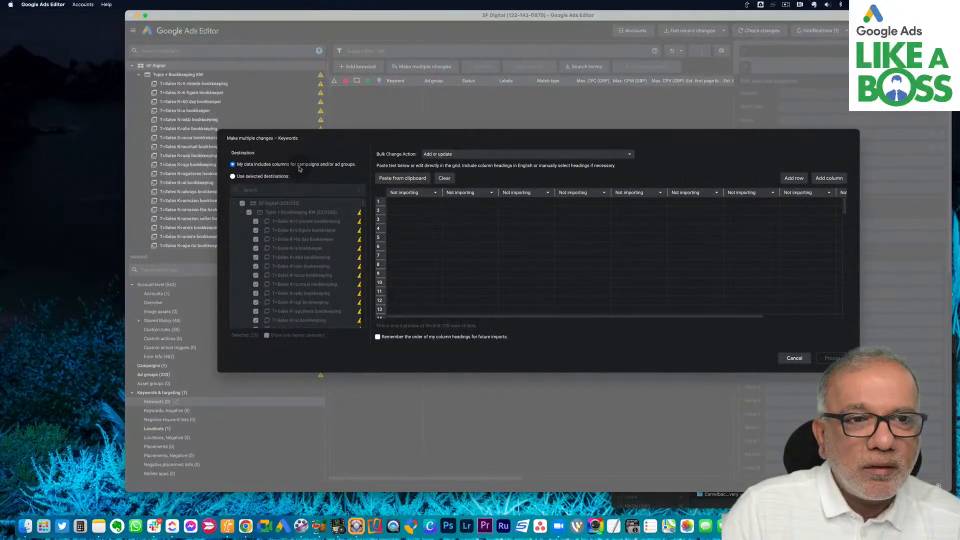
click(402, 178)
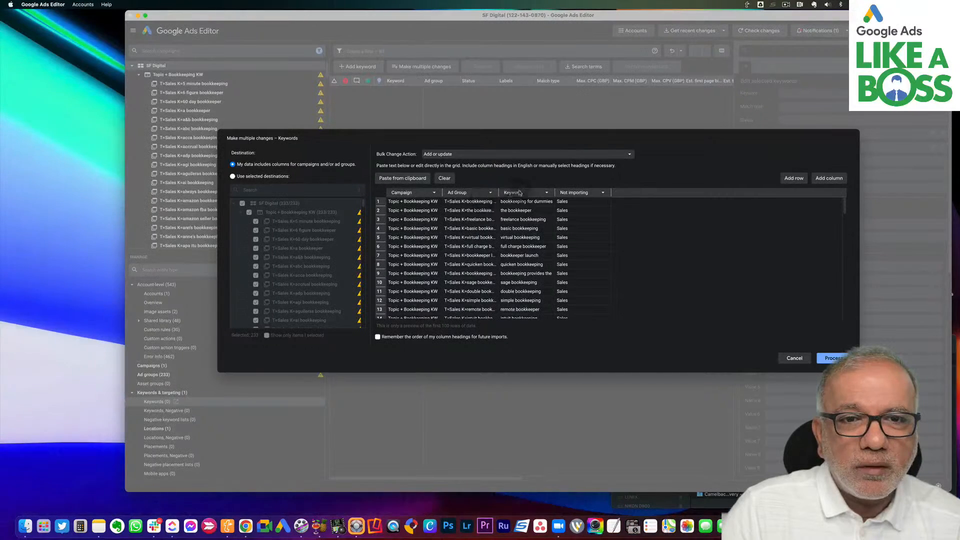
click(830, 358)
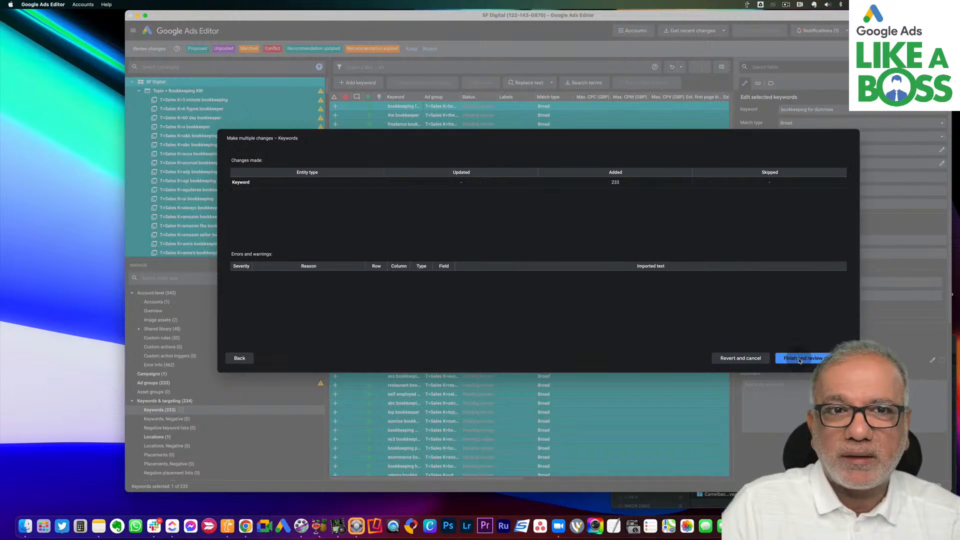
click(799, 358)
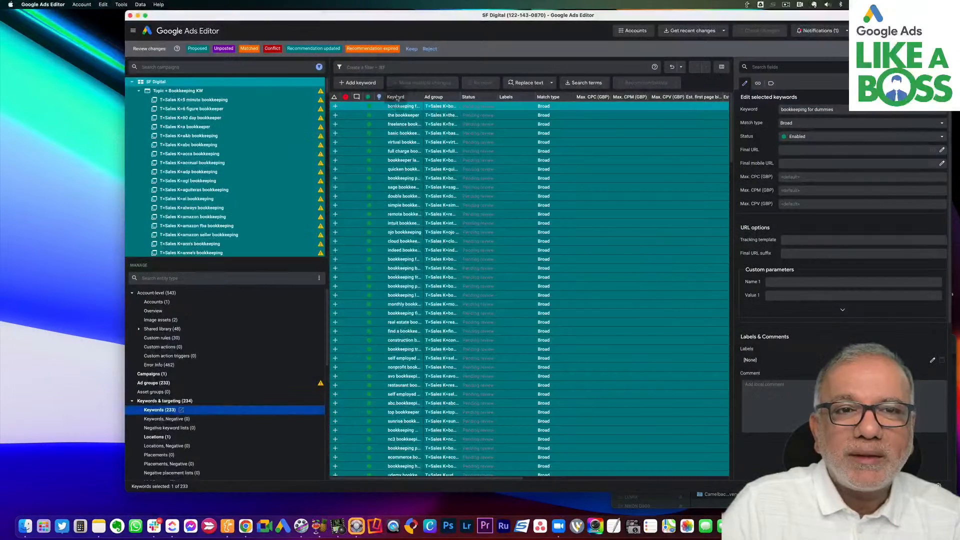
click(411, 49)
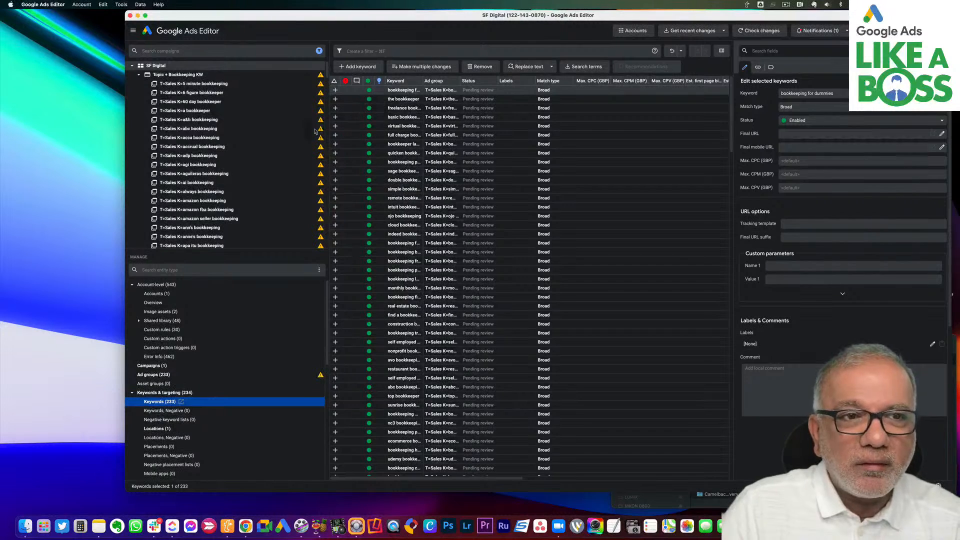
Bulk-add the topics from the copied data to their ad groups and keep the changes.
scroll(241, 365, down, 3)
scroll(241, 365, down, 13)
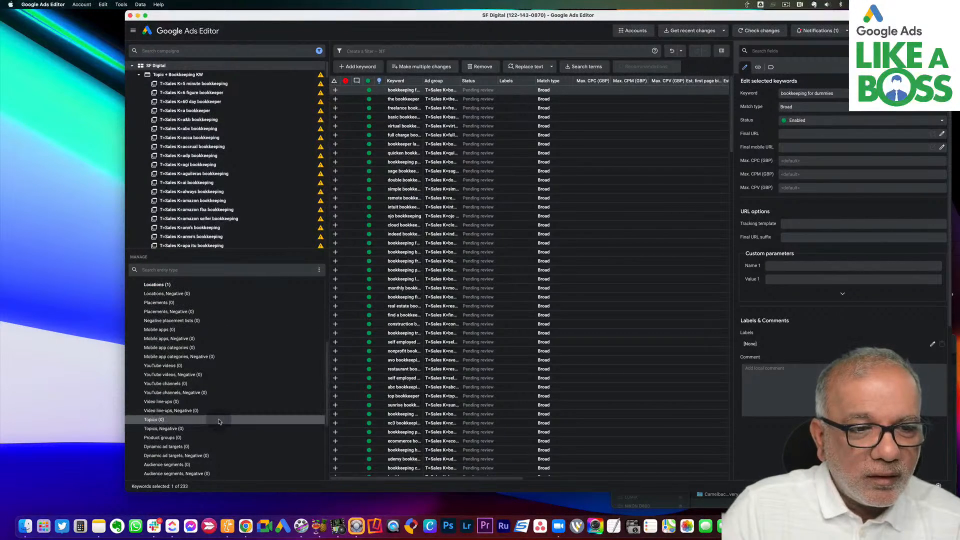
click(219, 421)
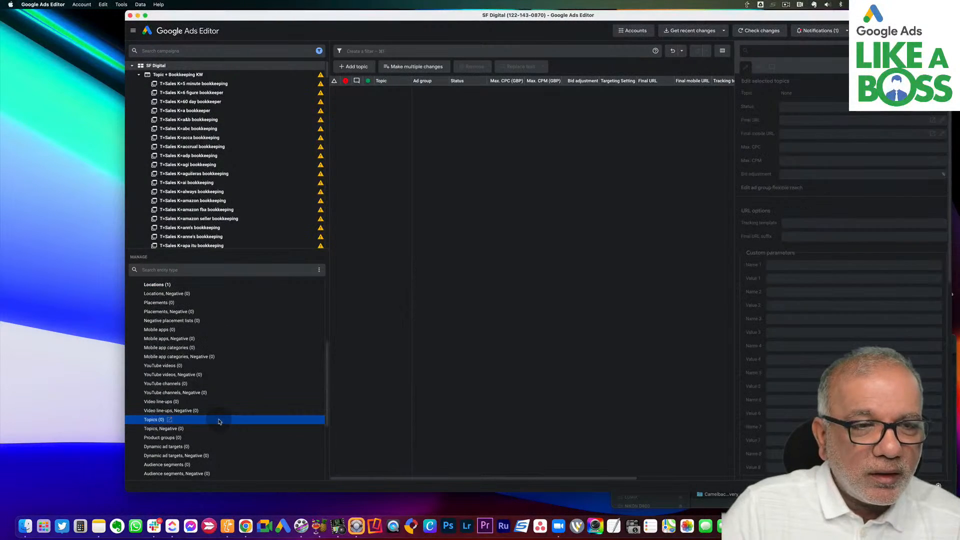
click(414, 67)
click(402, 178)
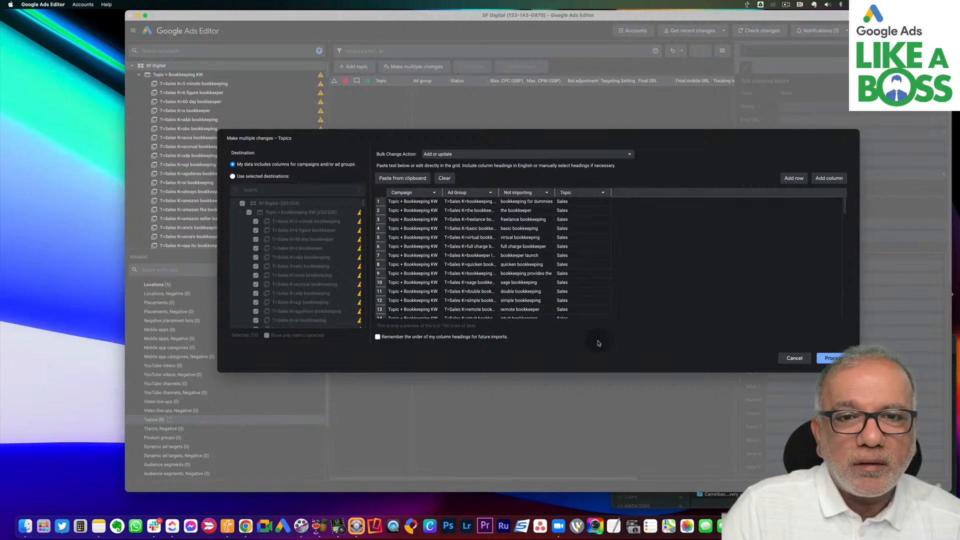
click(837, 359)
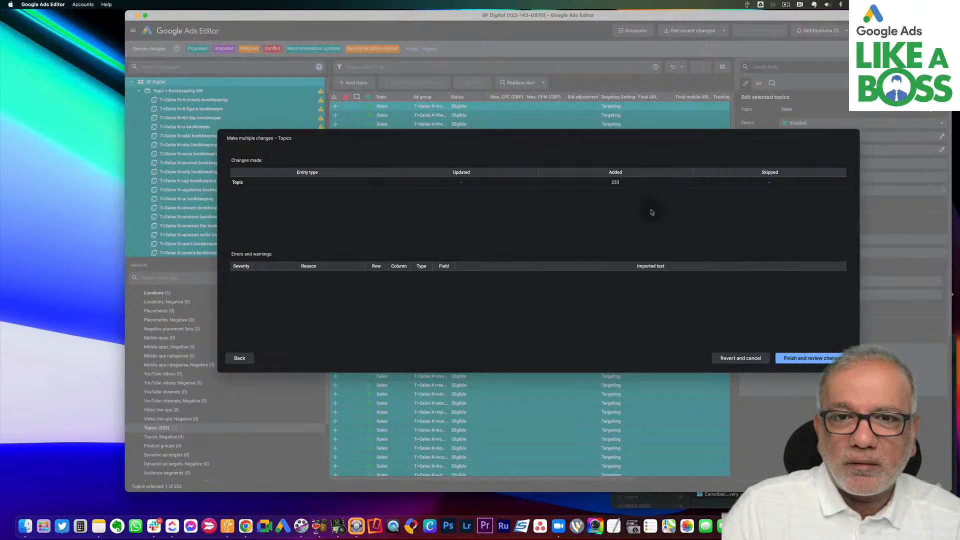
click(812, 359)
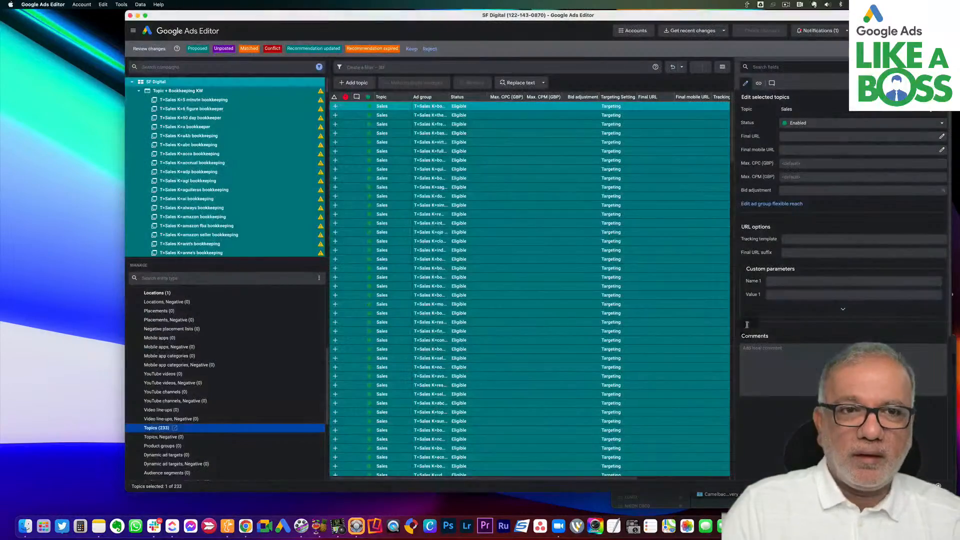
click(410, 49)
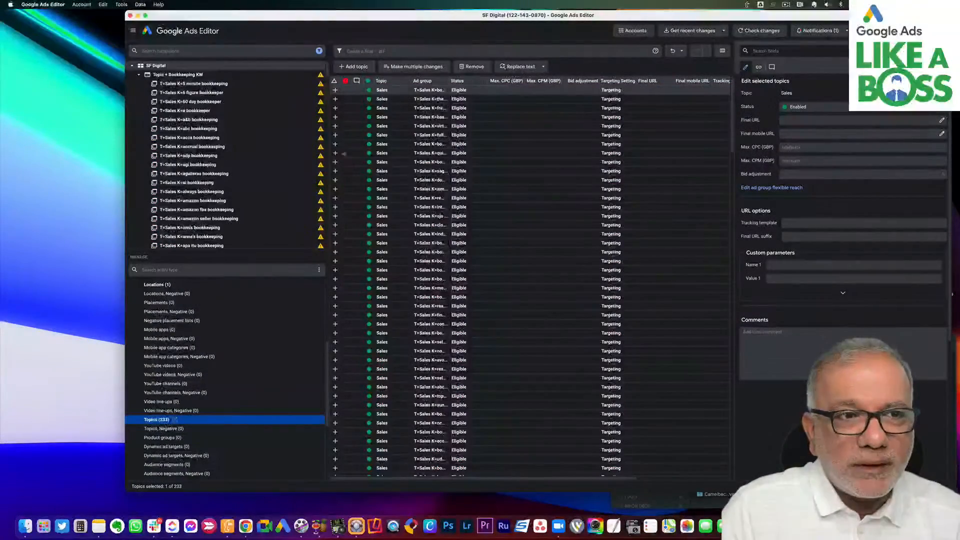
Check the topic and keyword targeting of the "bookkeeping by day" and "bookkeeping agency" ad groups, widening the keyword column to read it.
scroll(203, 196, down, 15)
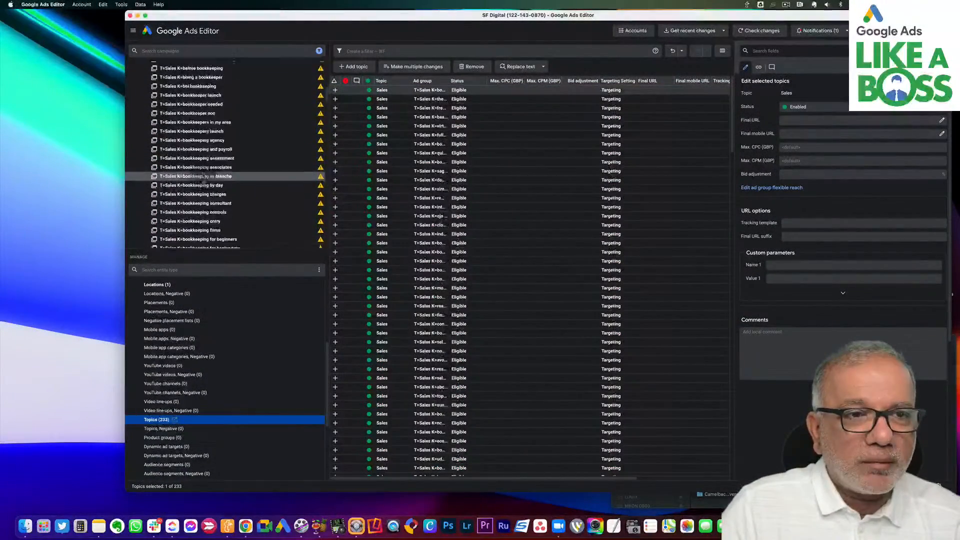
click(217, 159)
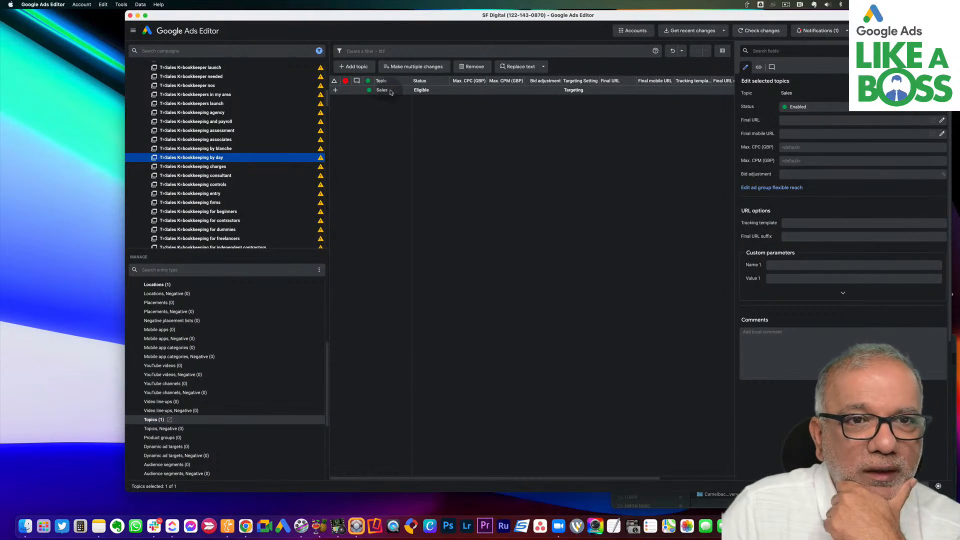
scroll(231, 378, up, 3)
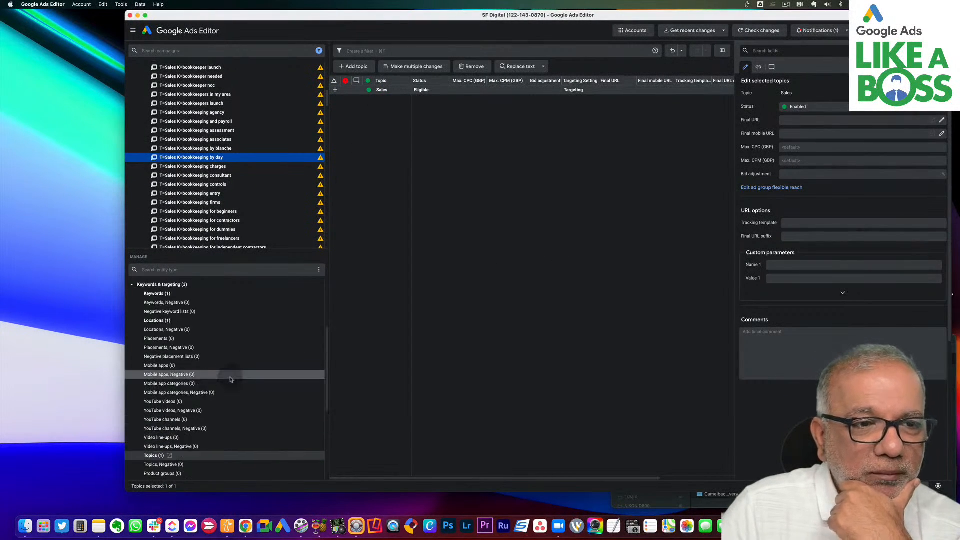
click(197, 306)
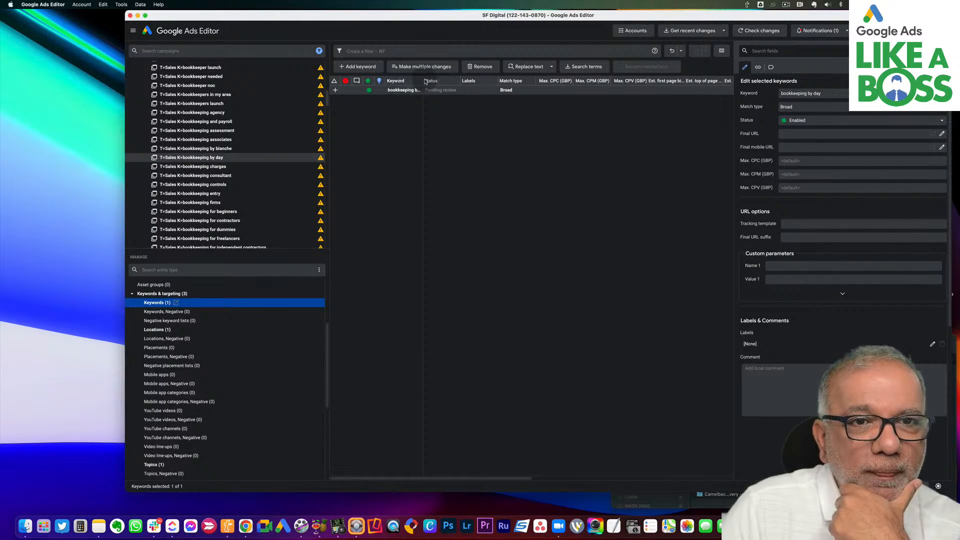
drag(423, 81, 454, 83)
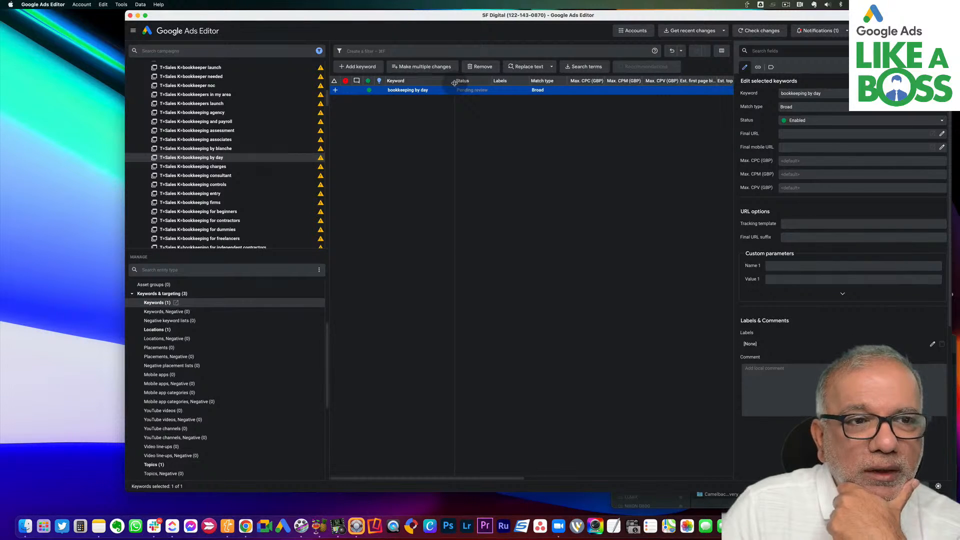
click(212, 113)
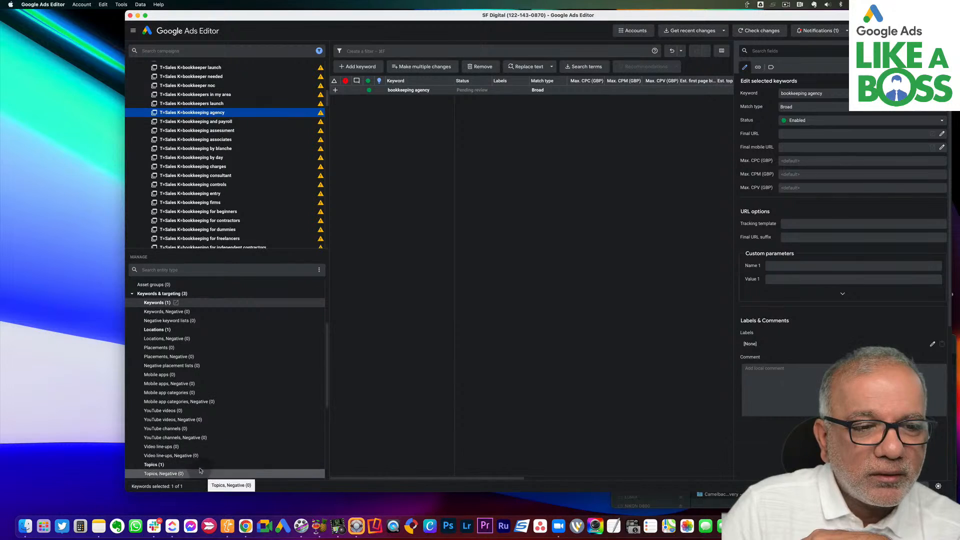
click(172, 465)
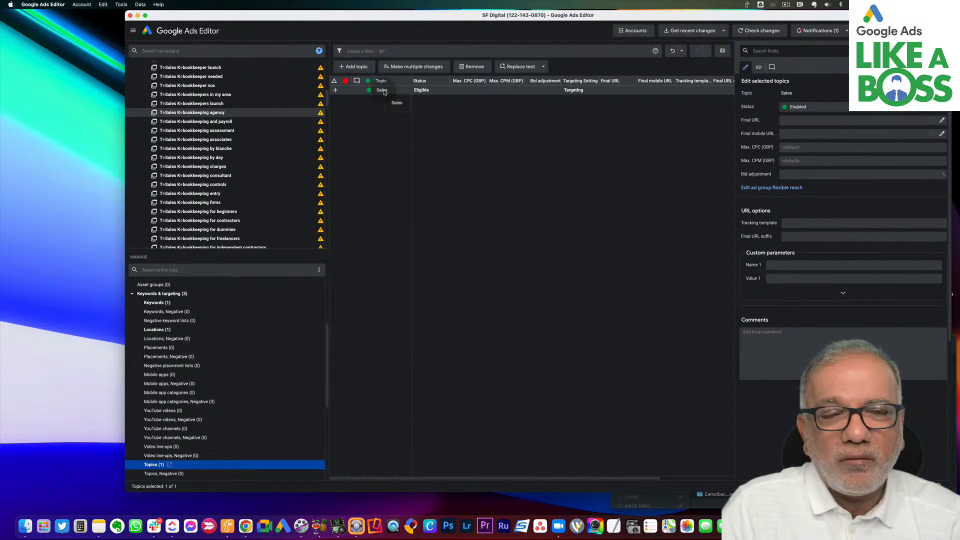
scroll(236, 127, up, 10)
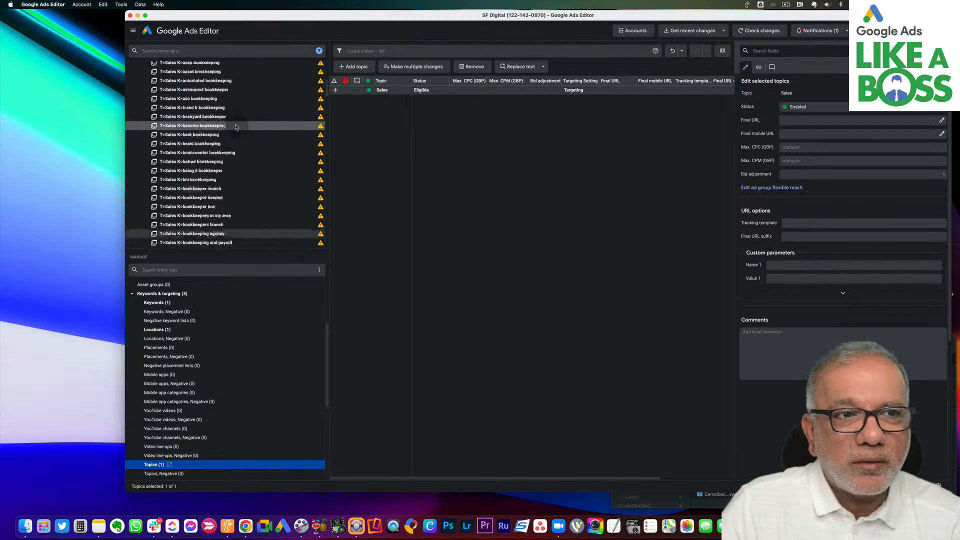
scroll(236, 128, up, 2)
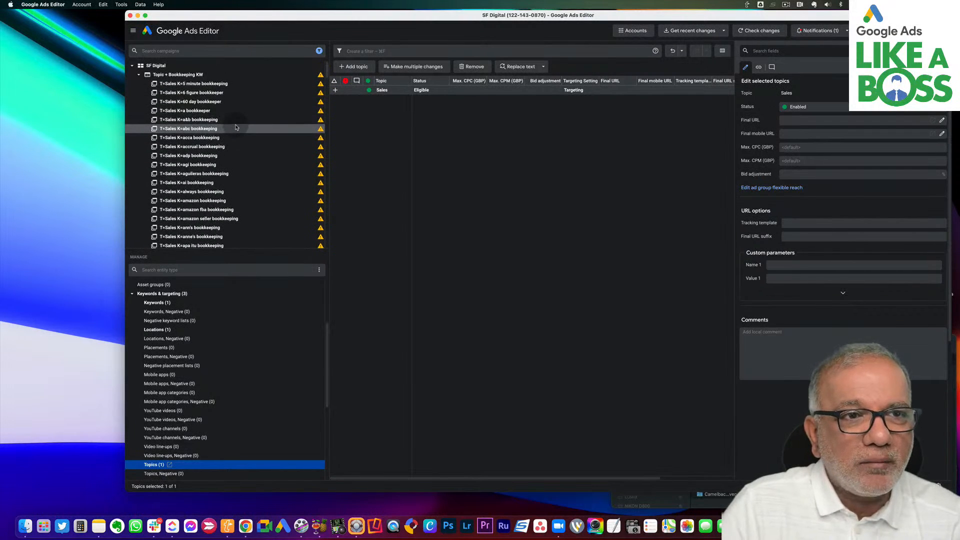
Add a new image ad to all ad groups of the Topic + Bookkeeping KW campaign.
click(169, 76)
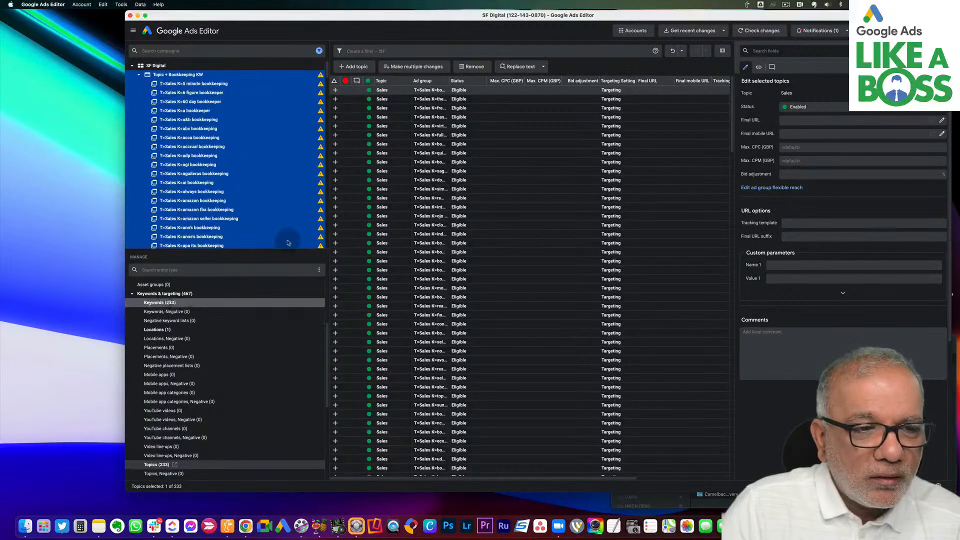
scroll(269, 324, up, 3)
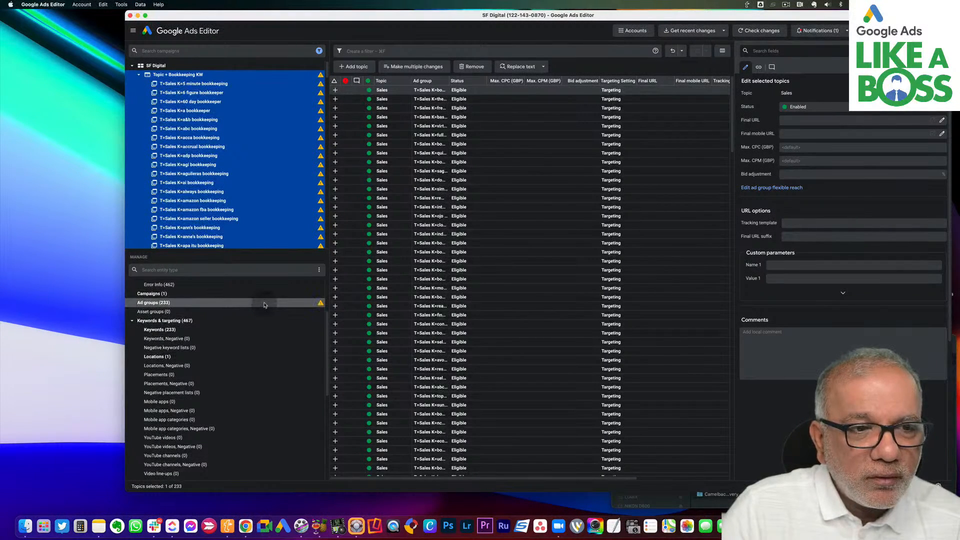
click(264, 303)
key(super+a)
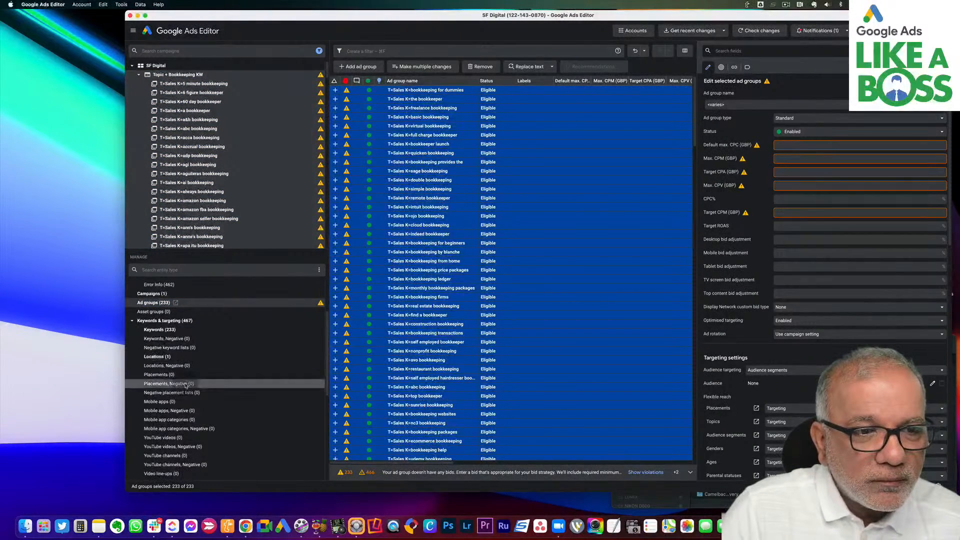
scroll(185, 385, down, 5)
scroll(185, 385, down, 8)
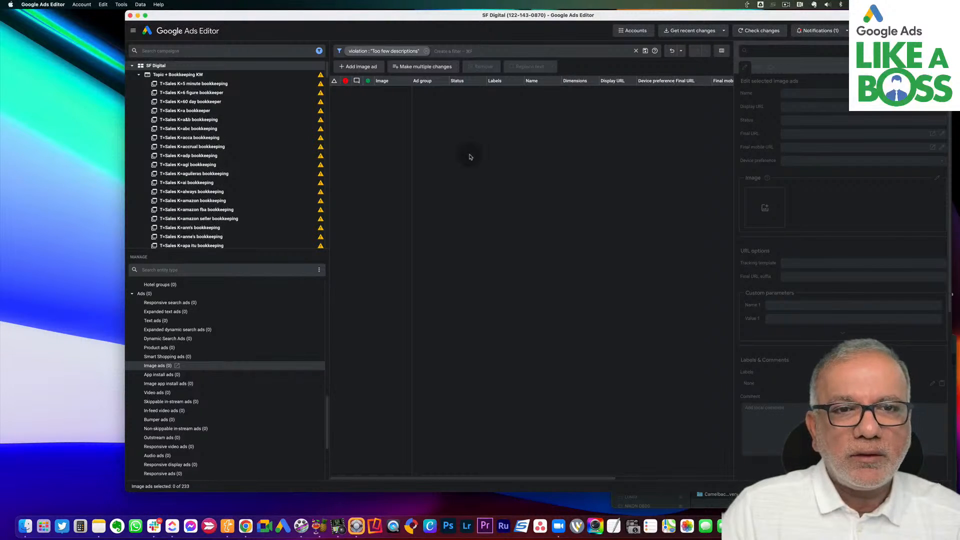
click(150, 368)
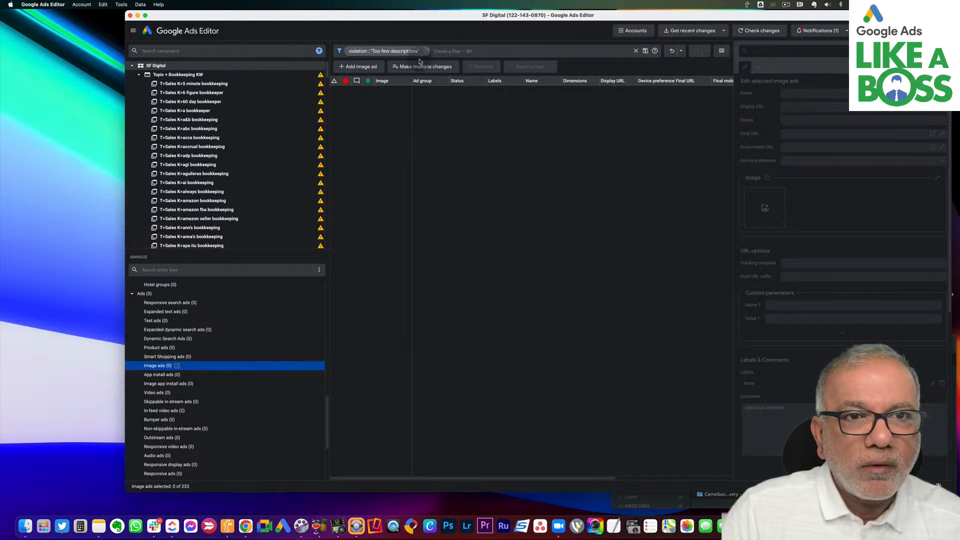
click(358, 67)
click(453, 205)
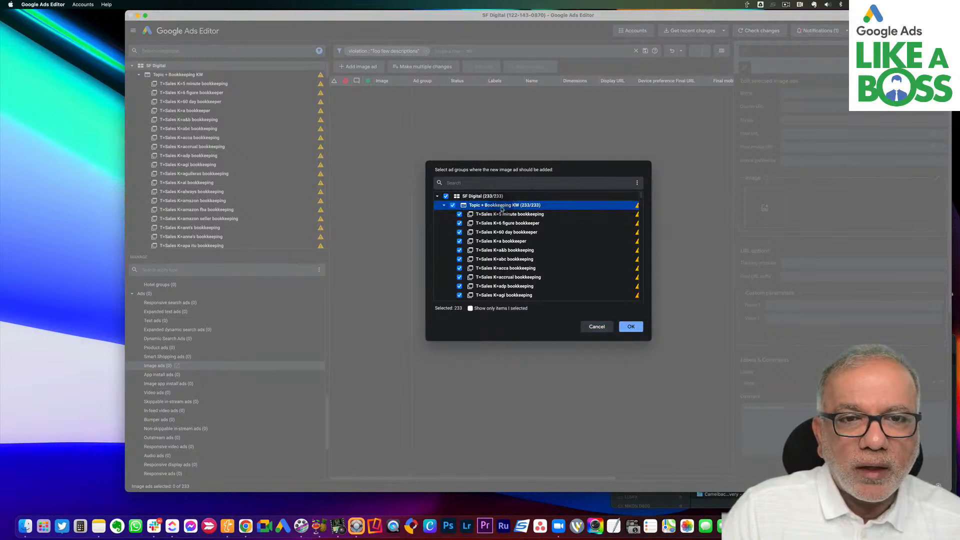
click(626, 330)
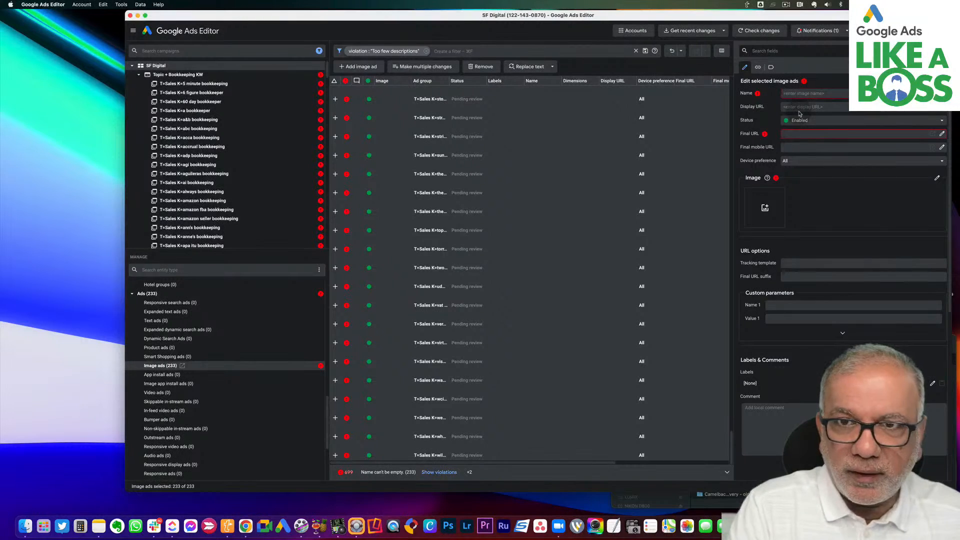
text(Ad1)
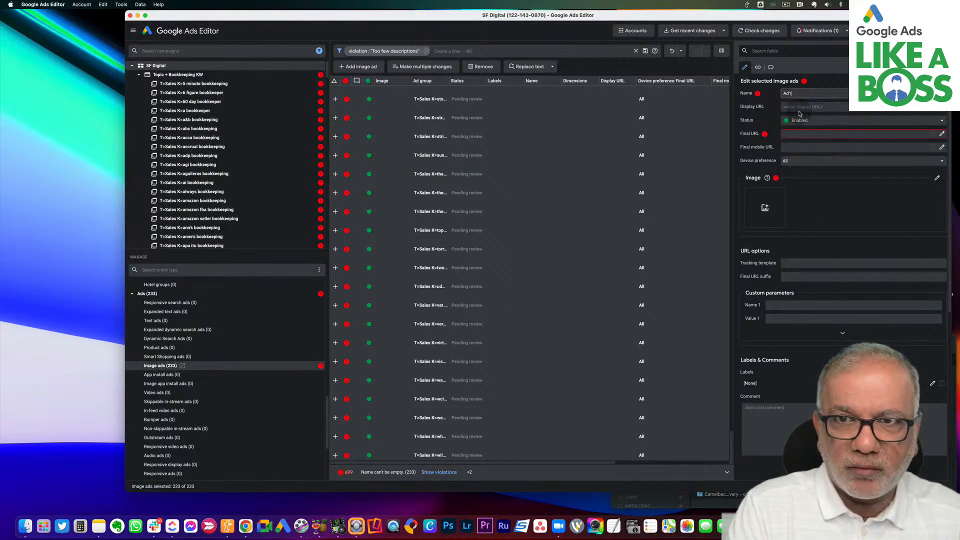
key(Tab)
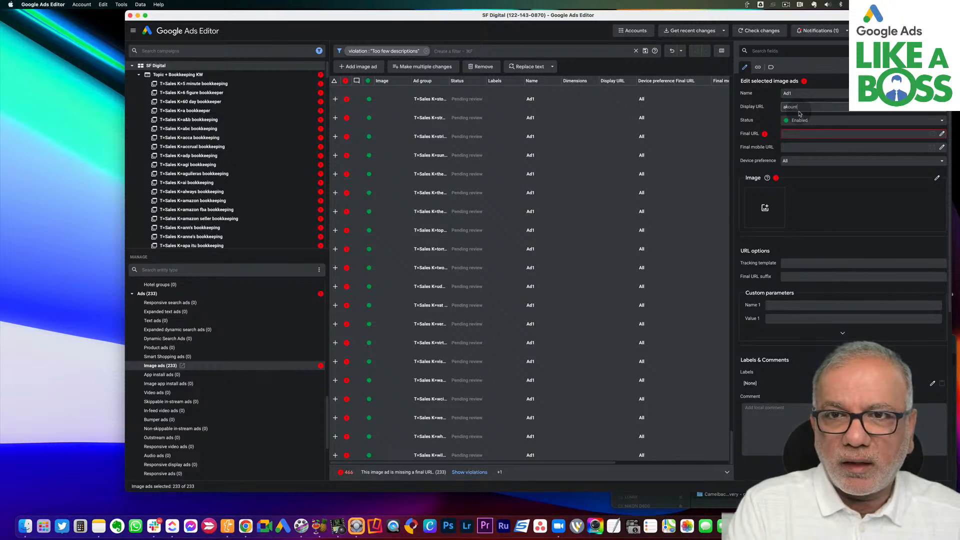
key(Tab)
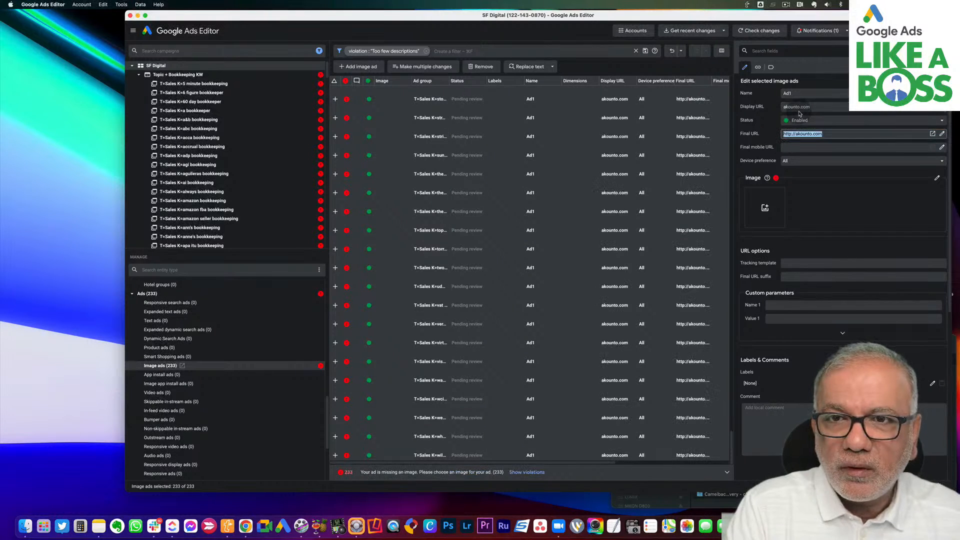
click(790, 133)
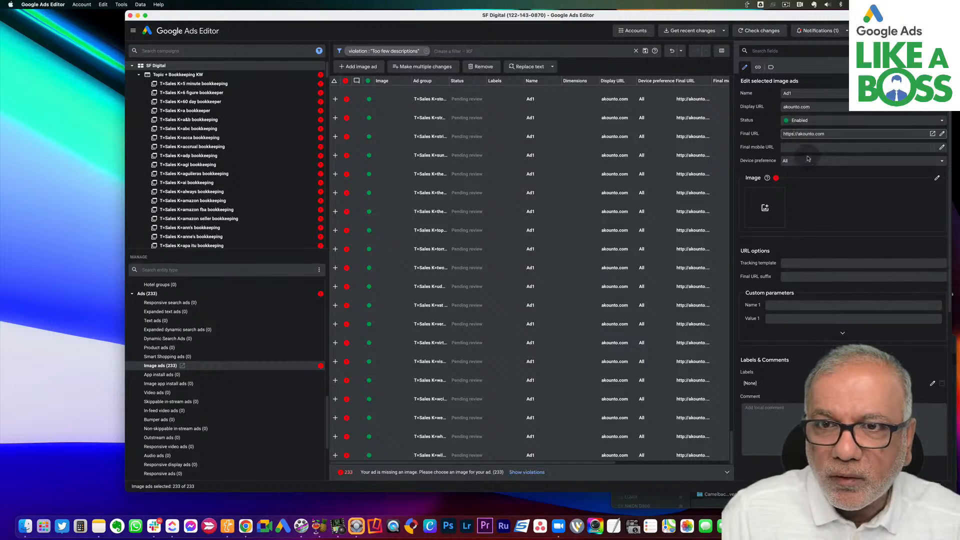
Assign the Black Friday sale image Frame 15283.png to all the selected image ads.
click(765, 206)
click(434, 254)
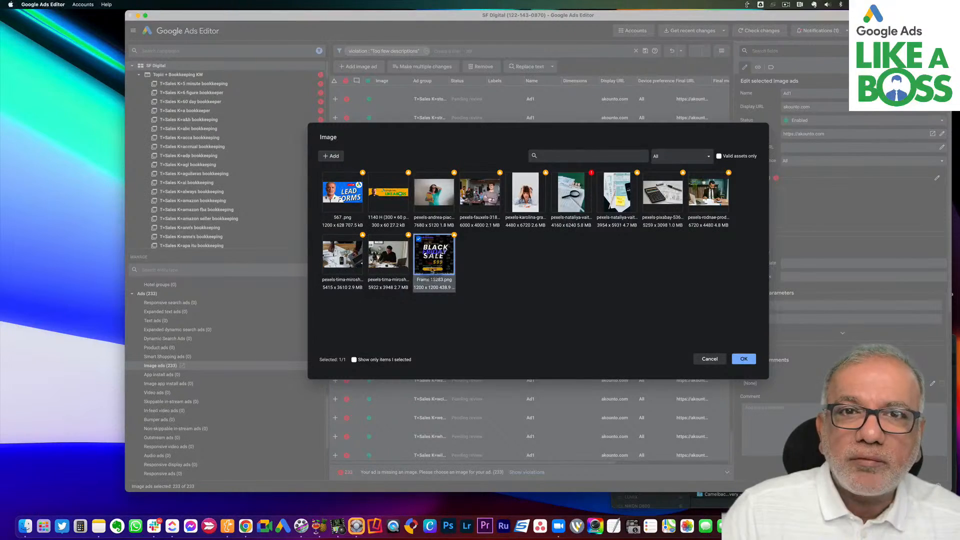
click(742, 359)
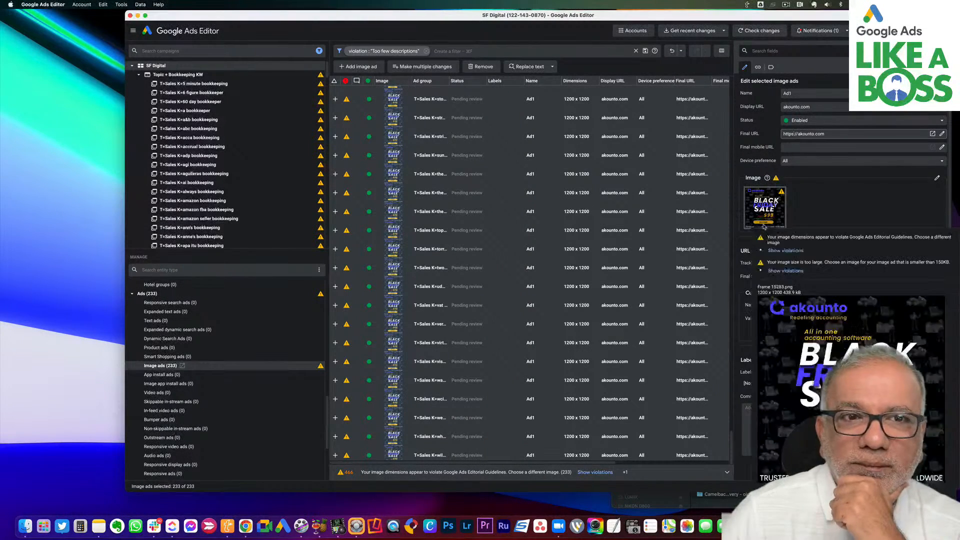
Review the list of new image ads and the images available for them, keeping the assigned image.
scroll(518, 267, up, 20)
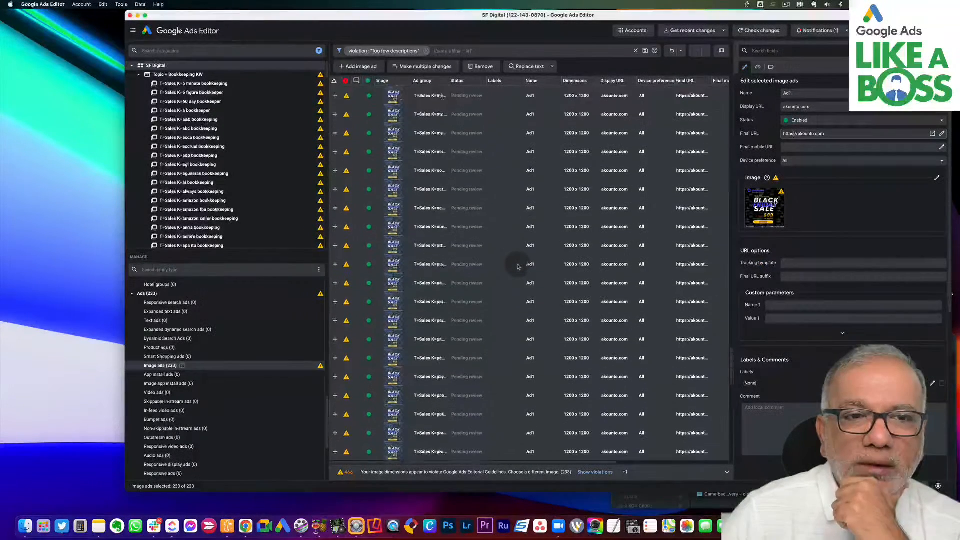
scroll(518, 267, up, 5)
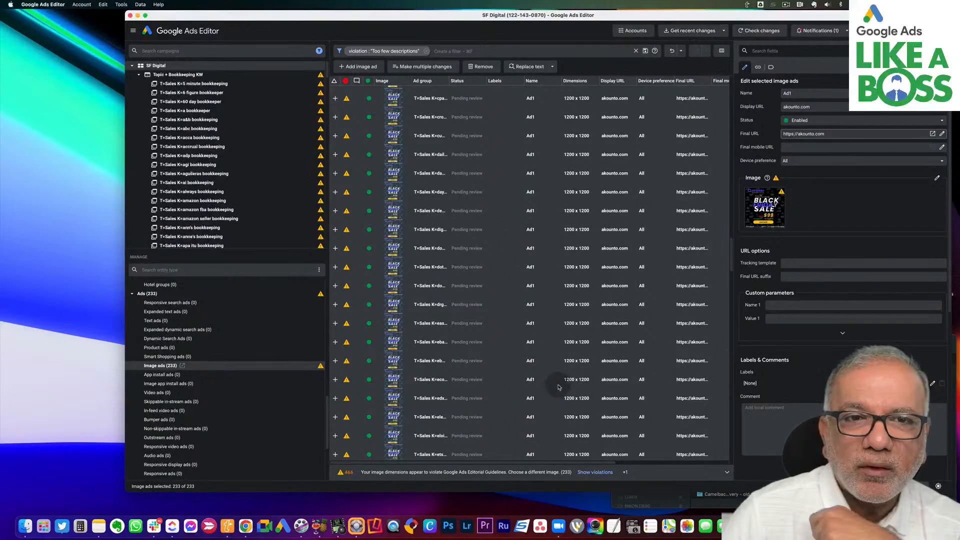
click(937, 179)
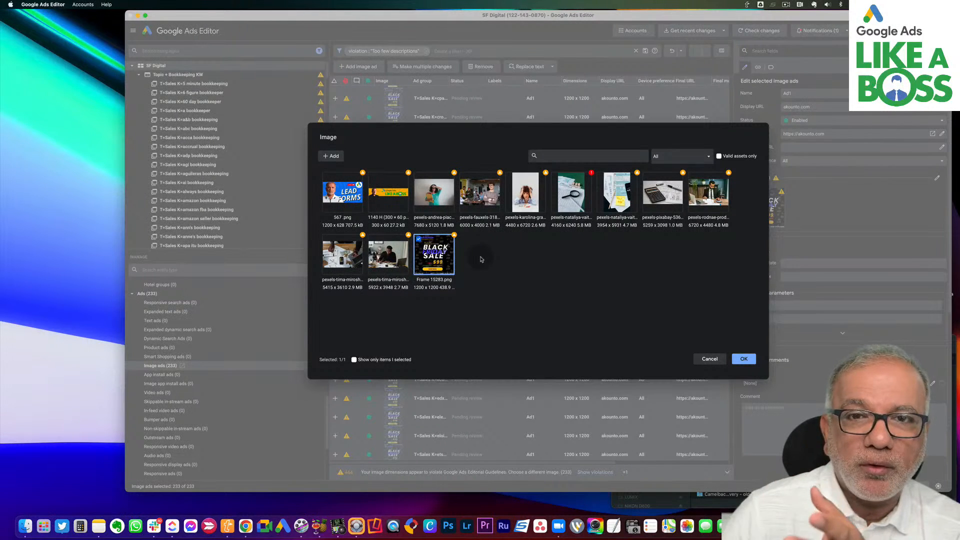
click(702, 360)
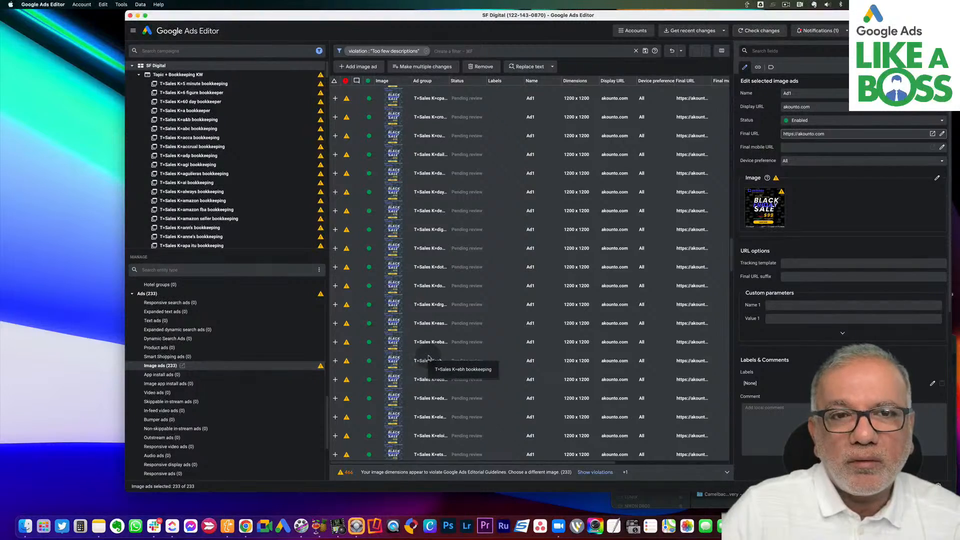
Copy all the image ads and paste them into every ad group of the Topic + Bookkeeping KW campaign.
click(435, 117)
key(super+a)
key(super+c)
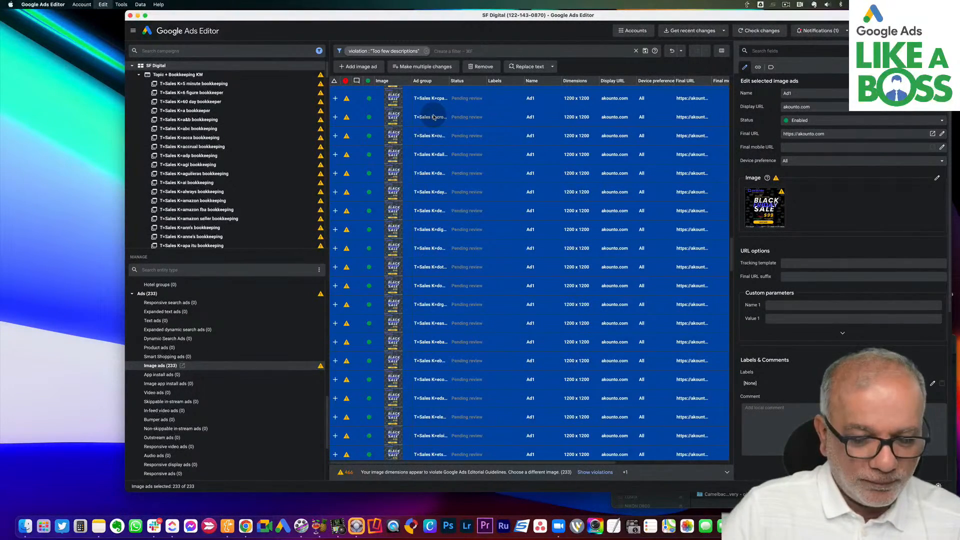
key(super+v)
click(453, 205)
click(631, 328)
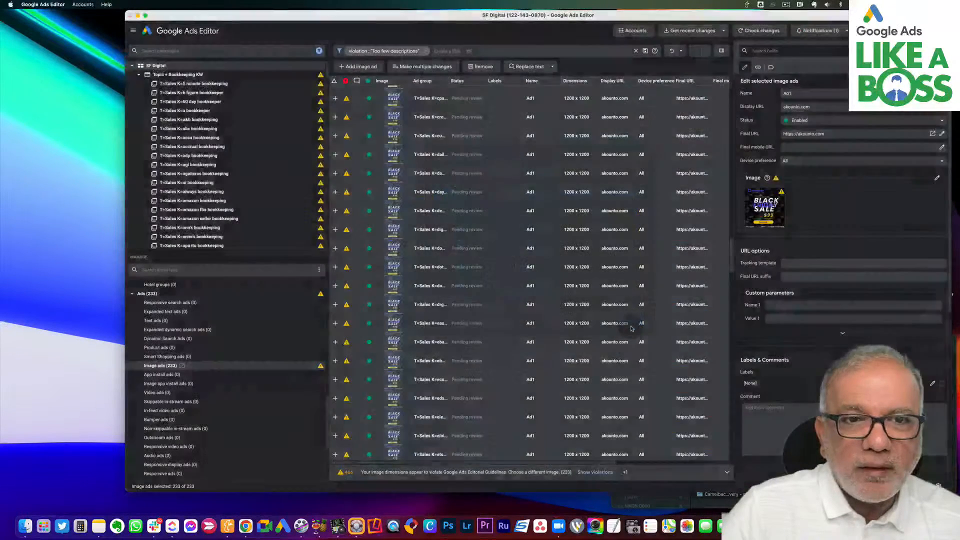